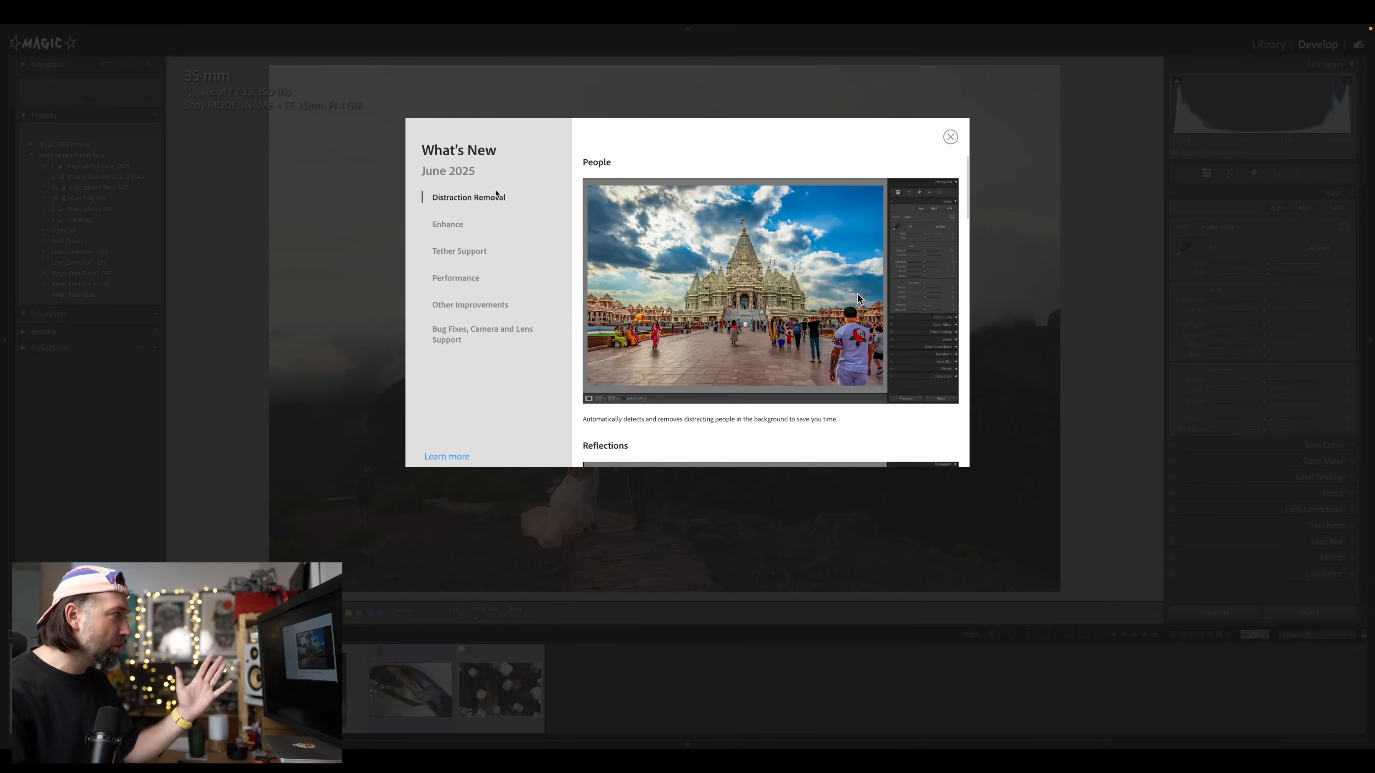
Read through the What's New notes about Distraction Removal, then close the dialog
scroll(948, 324, "down", 5)
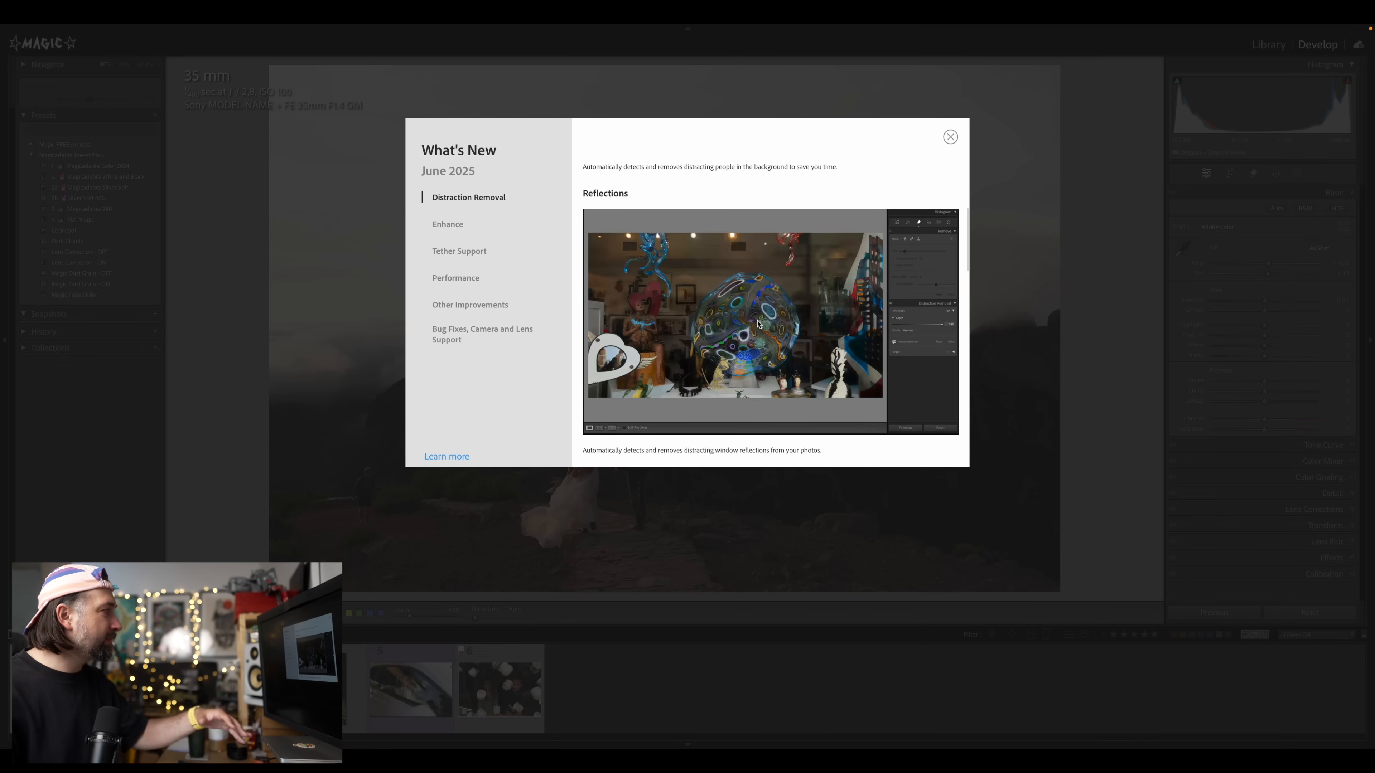
scroll(759, 324, "down", 5)
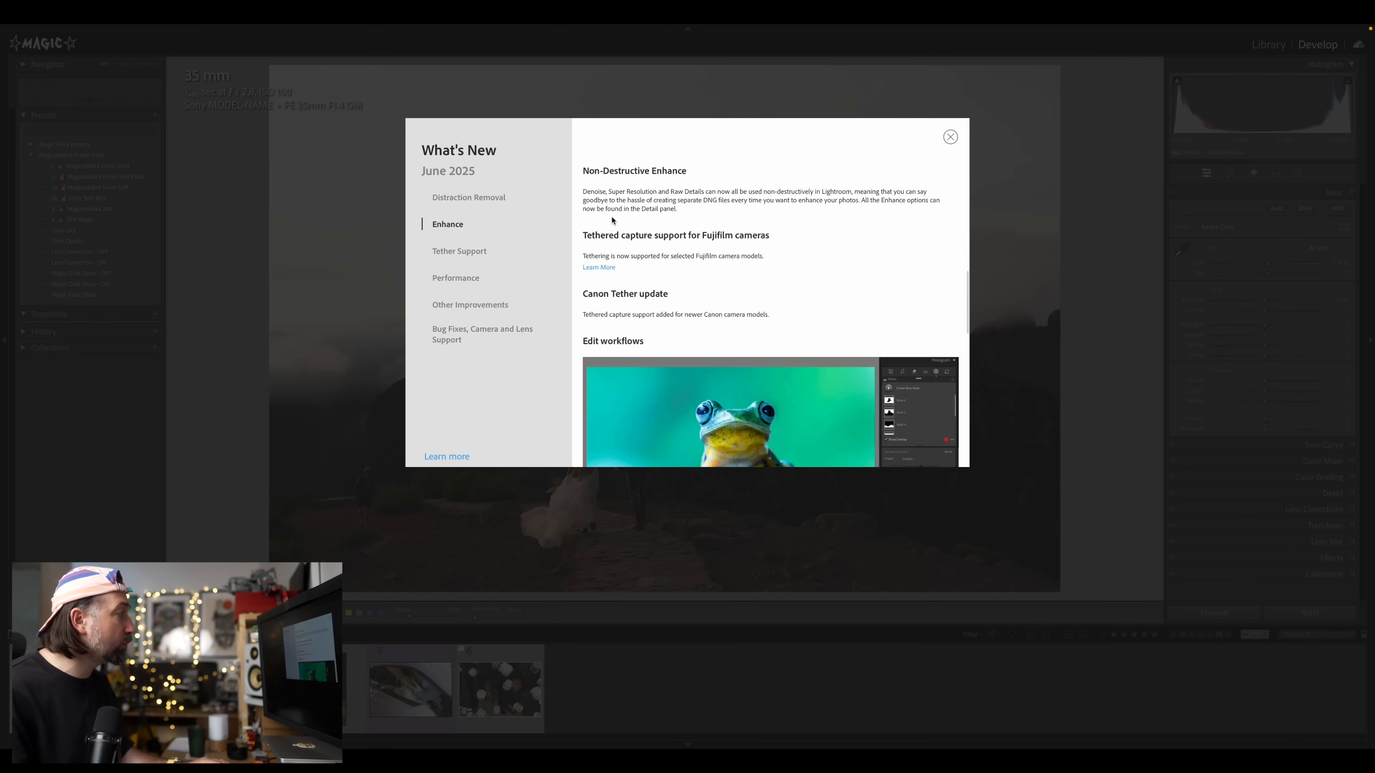
left_click(464, 197)
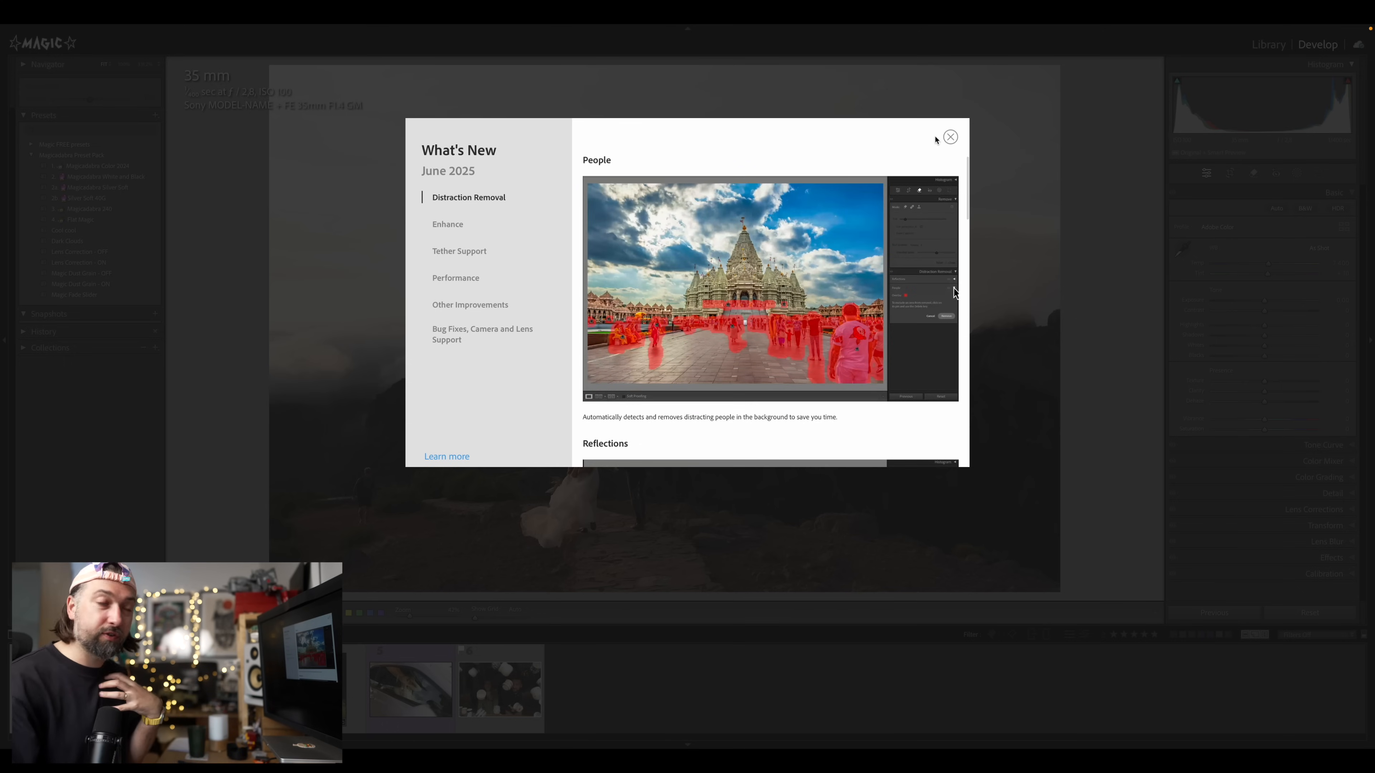
left_click(950, 136)
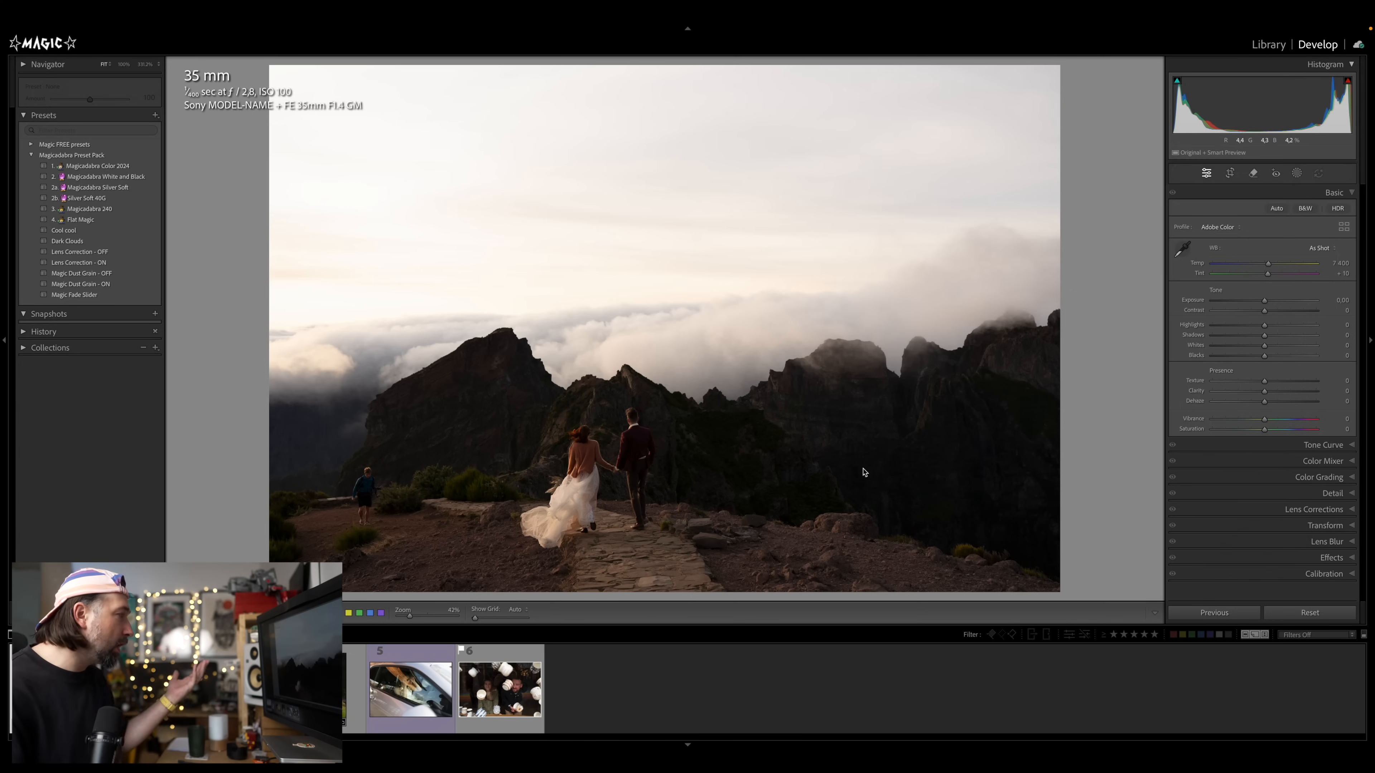
Open the Remove tool and use Distraction Removal's People detection to remove the hiker at the left of the photo
left_click(357, 508)
left_click(403, 507)
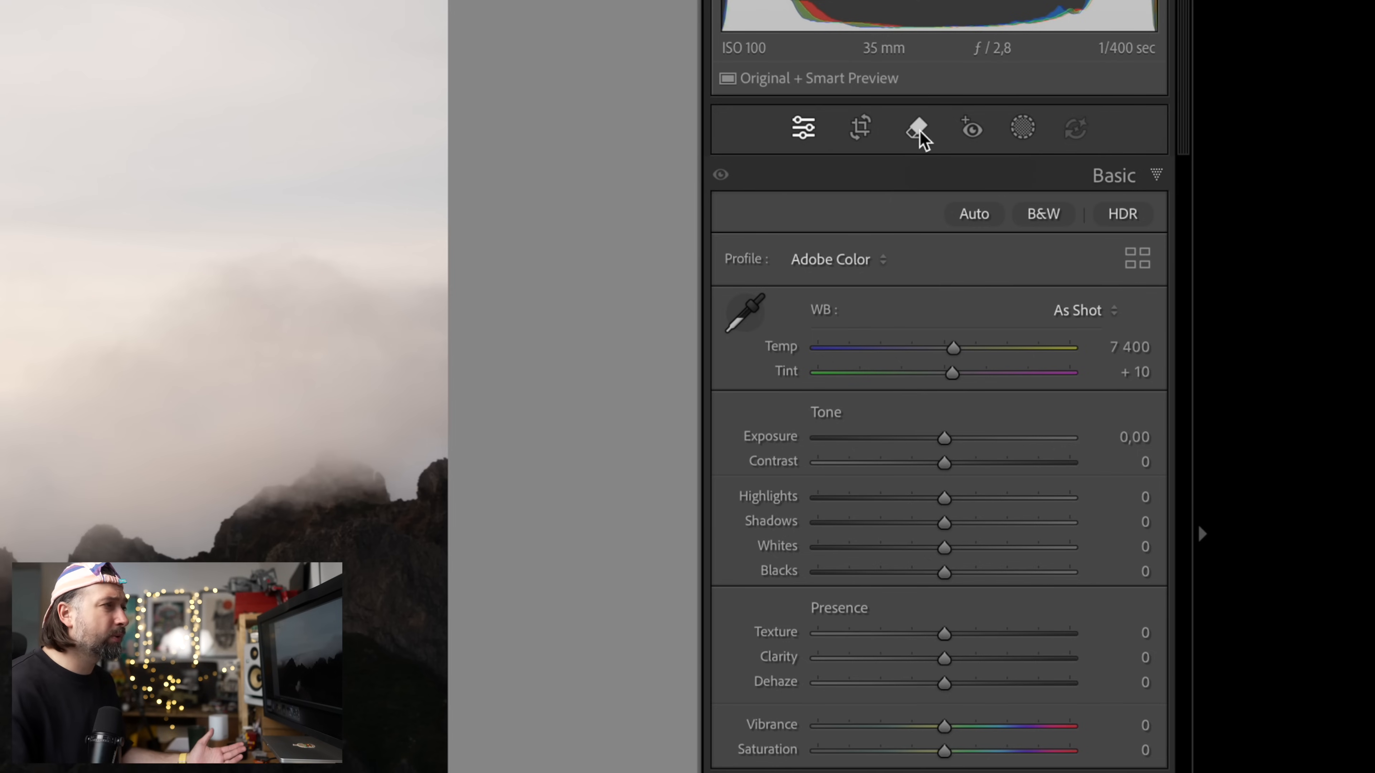
left_click(921, 135)
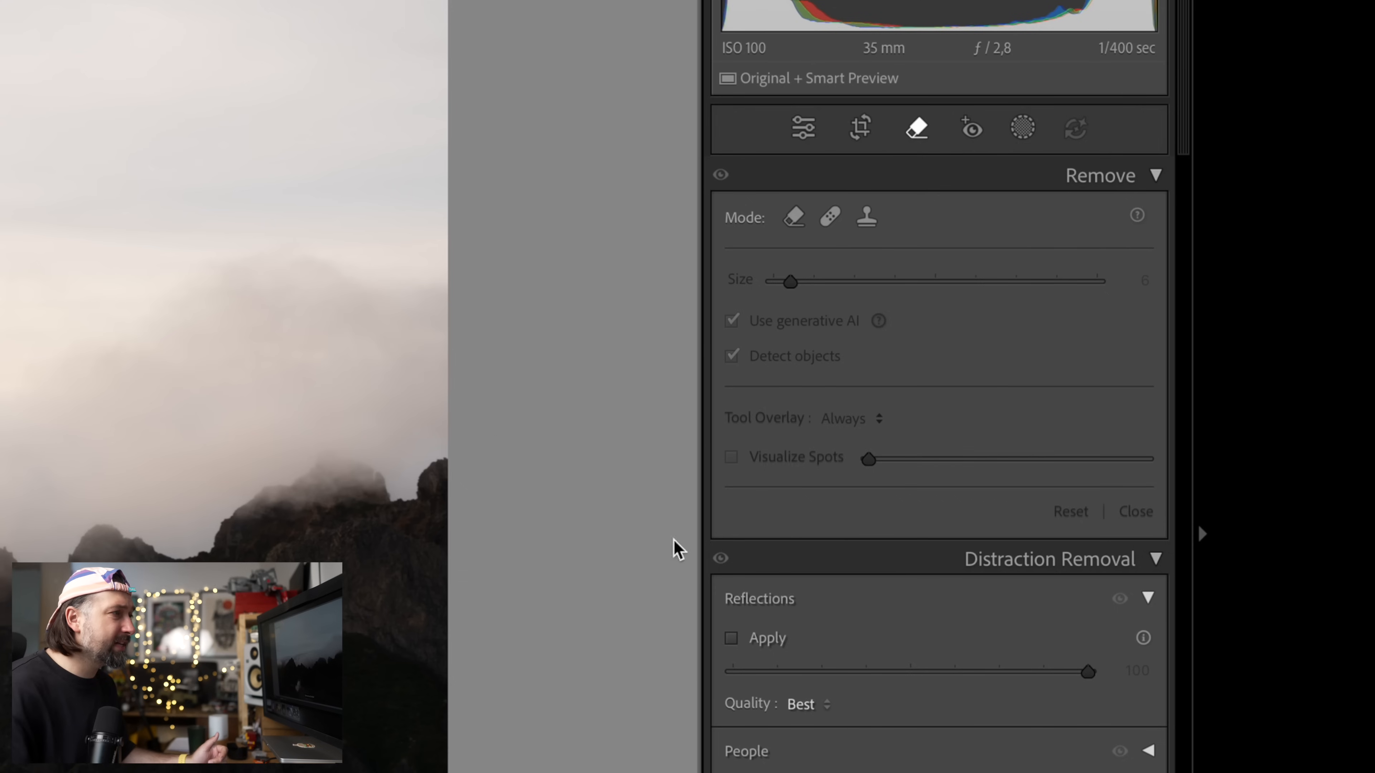
left_click(1157, 568)
left_click(1157, 569)
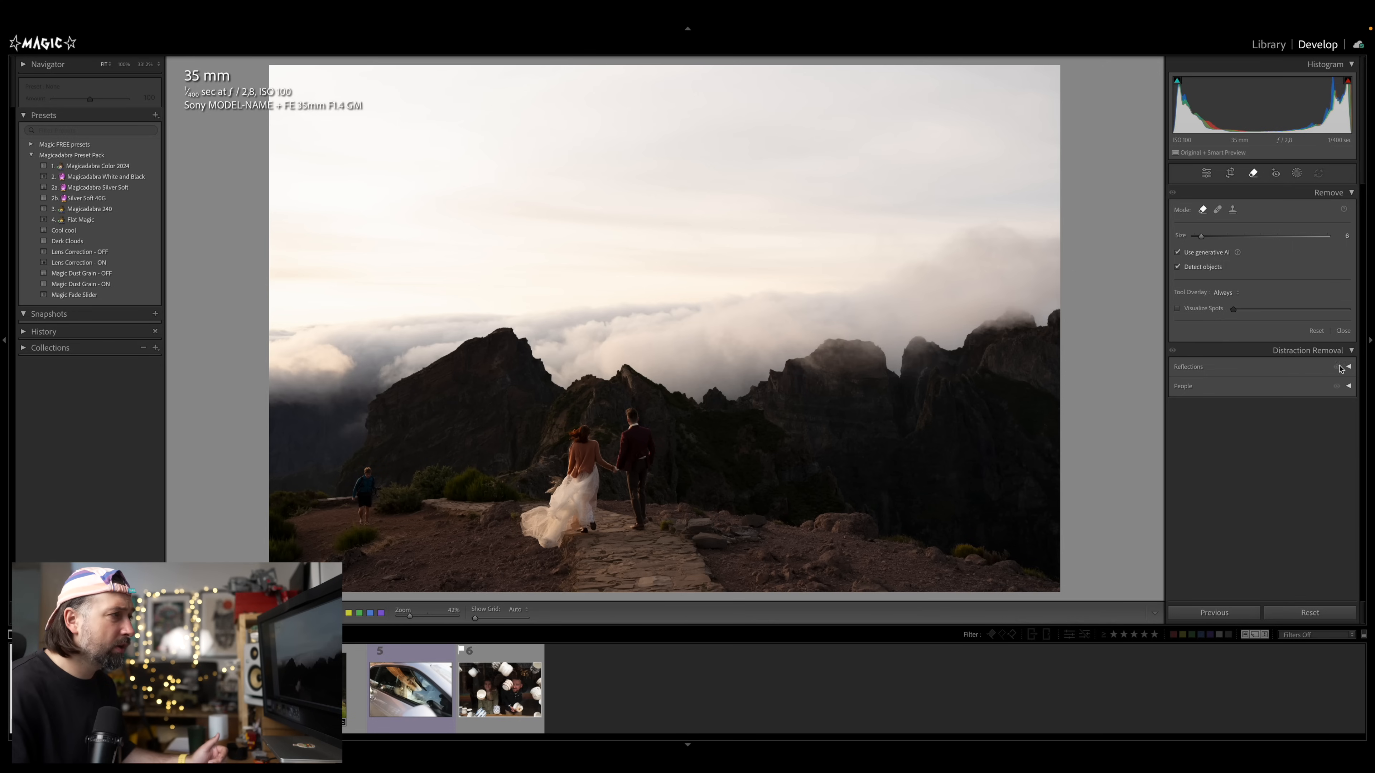
left_click(1342, 386)
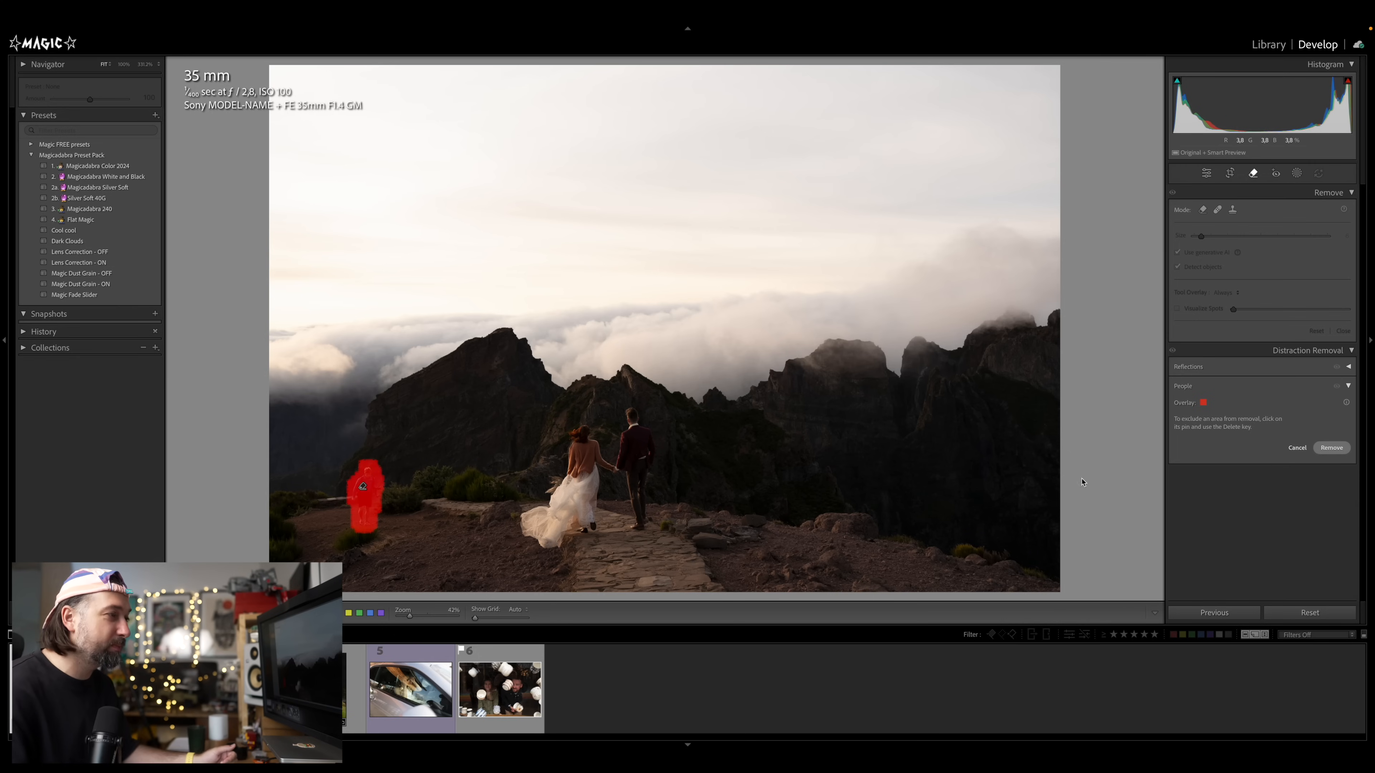
left_click(1331, 448)
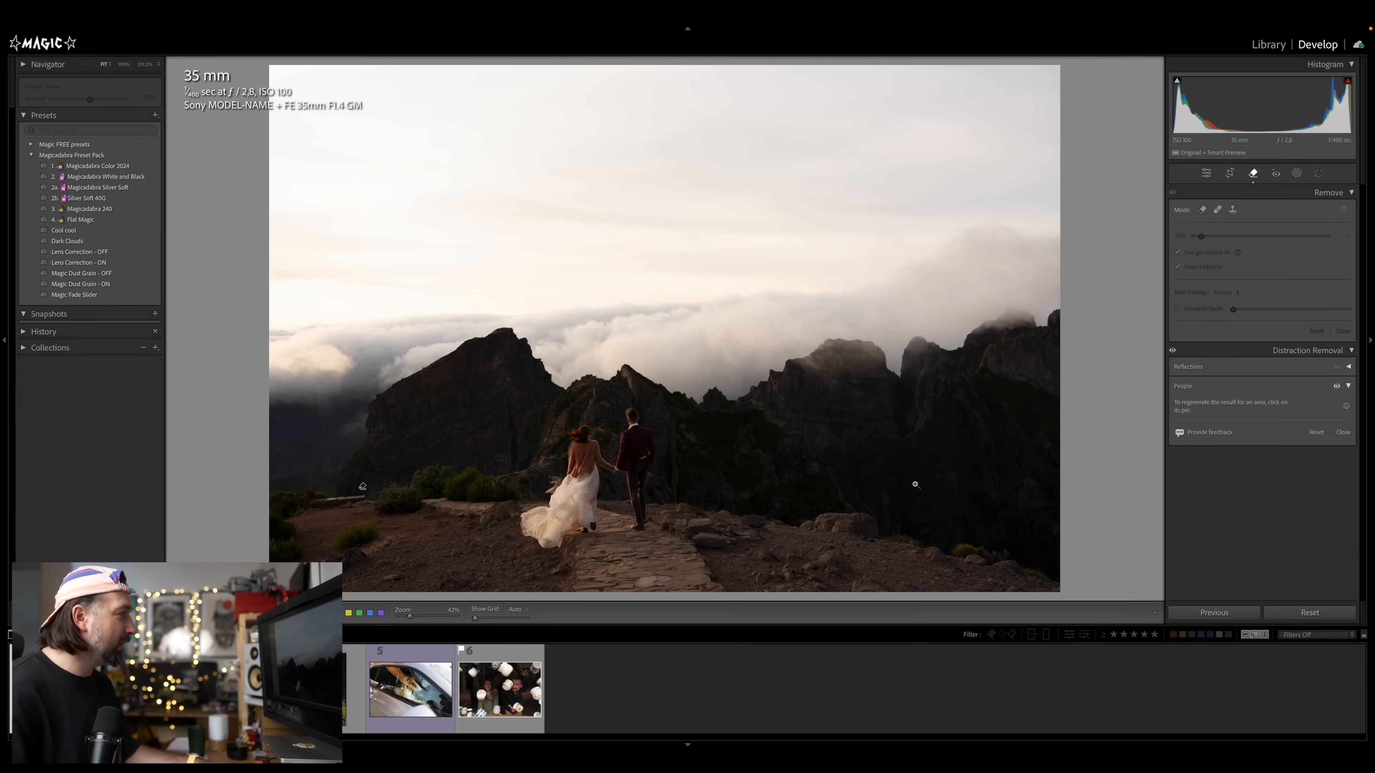
Apply the Magicadabra Color 2024 preset to the mountain couple photo
key("d")
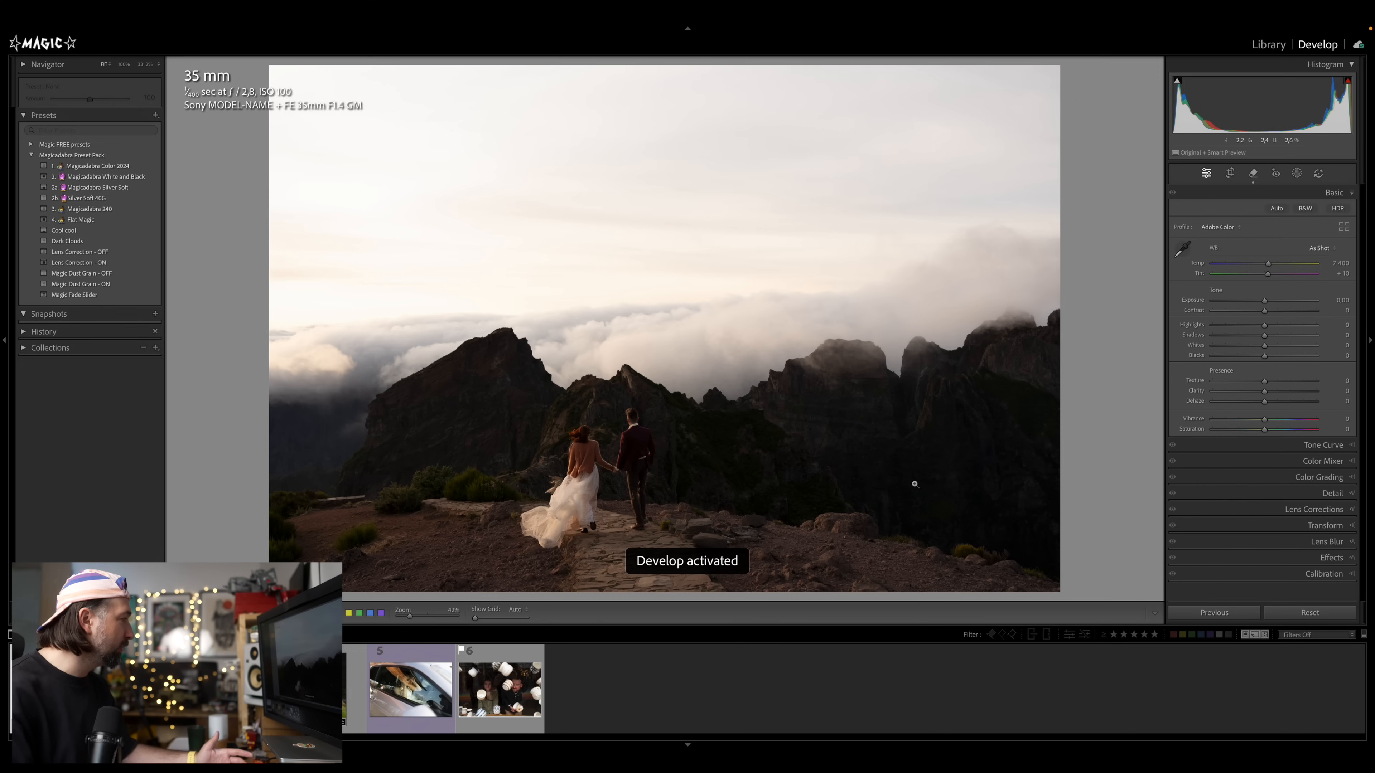
left_click(84, 167)
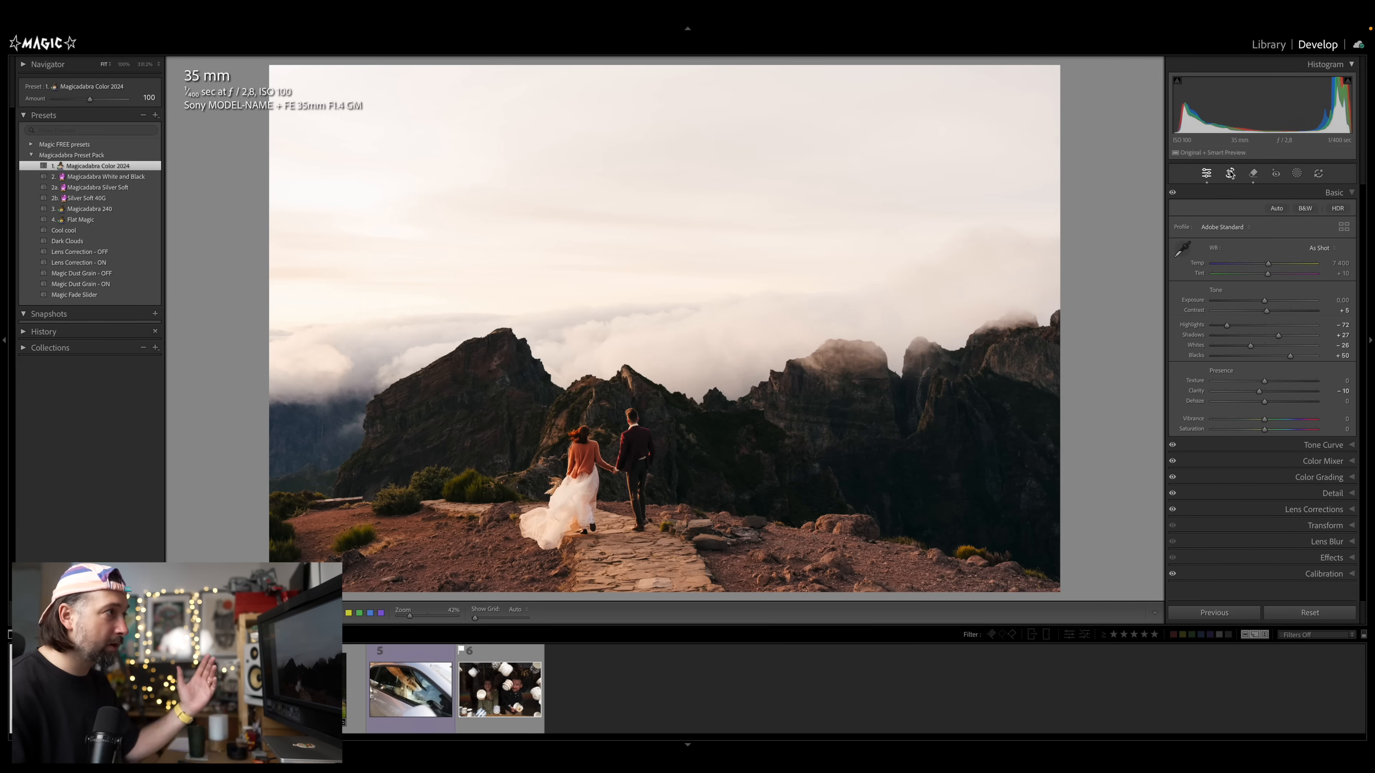
Crop the photo tighter by pulling in the top-right corner, and commit the crop
left_click(1231, 173)
left_click_drag(1059, 65, 1001, 104)
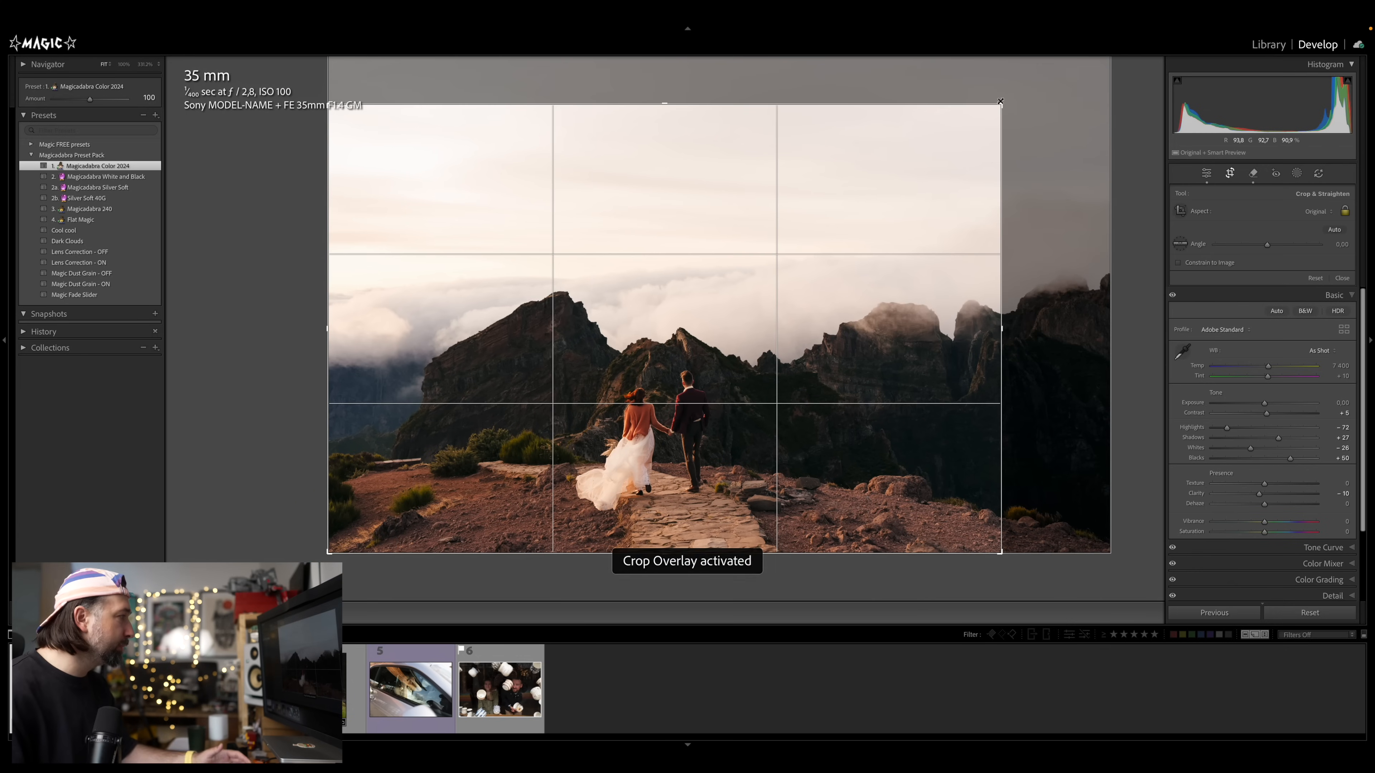
key("Return")
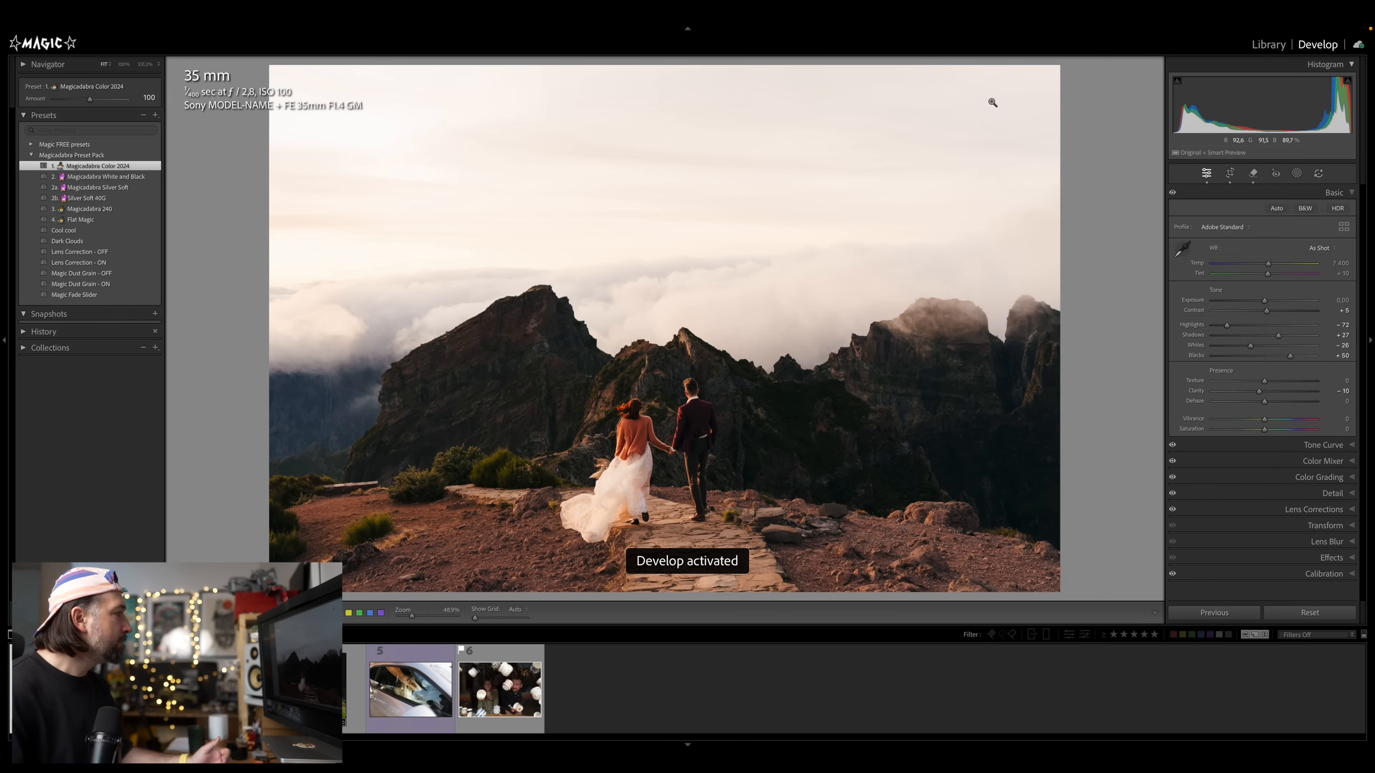
Apply the Dark Clouds preset and nudge exposure and contrast up slightly
left_click(128, 240)
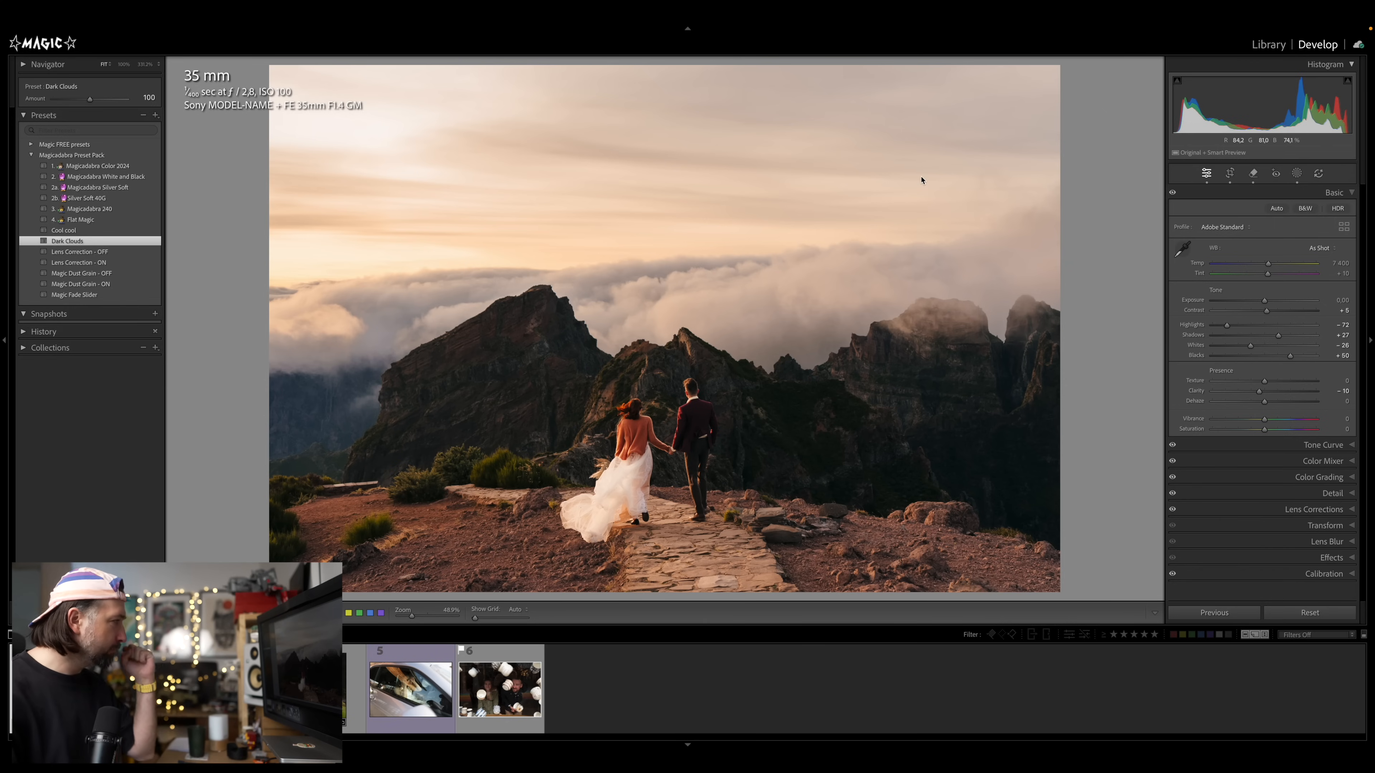
key("equal")
left_click(1270, 312)
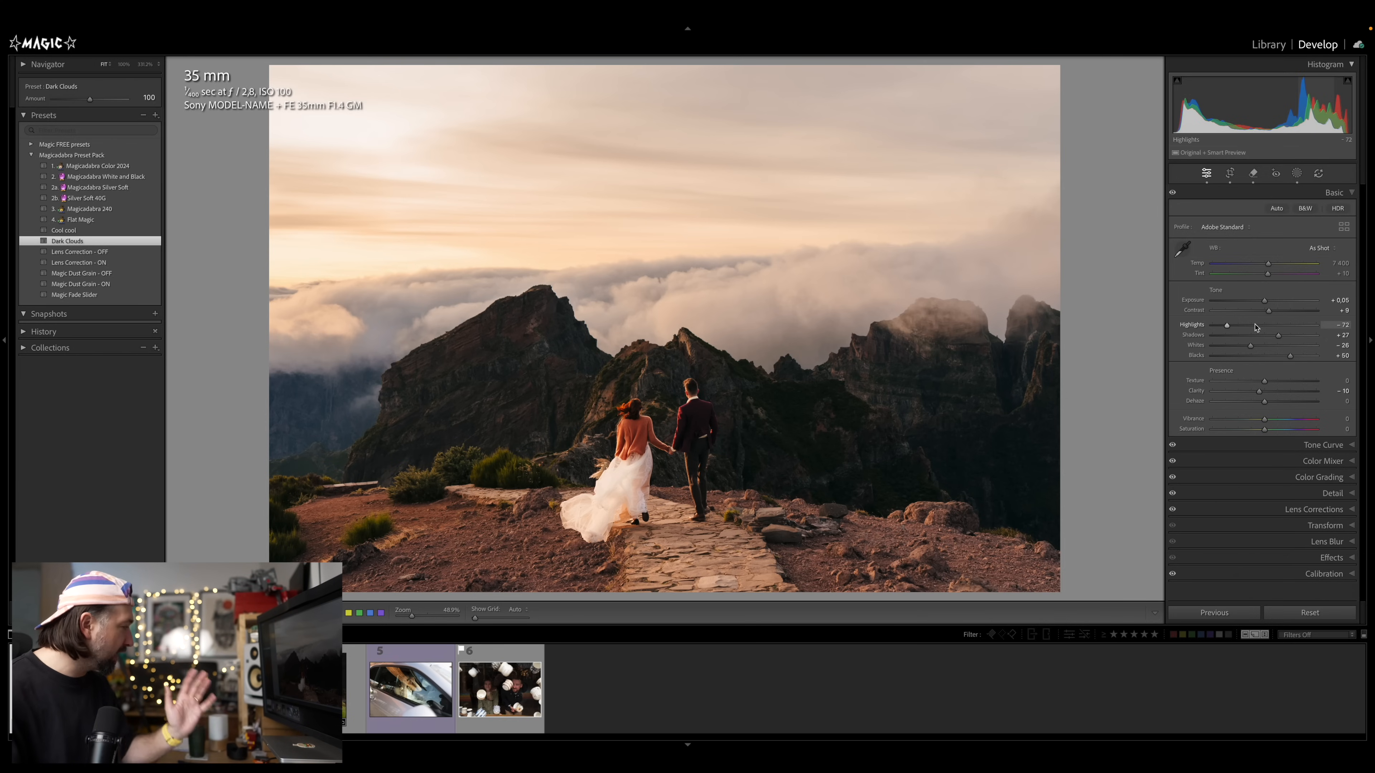
Move to the next photo and remove the detected background people with Distraction Removal
key("Right")
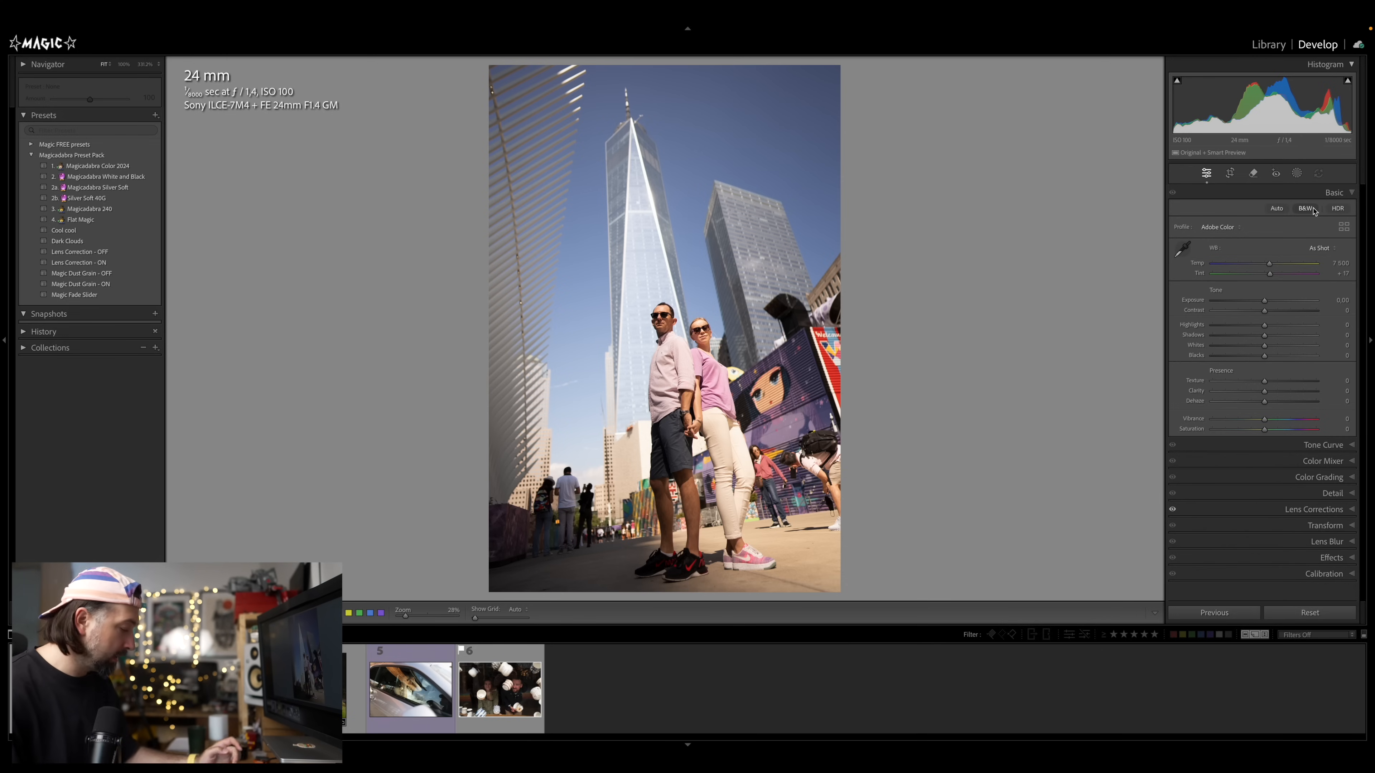
key("q")
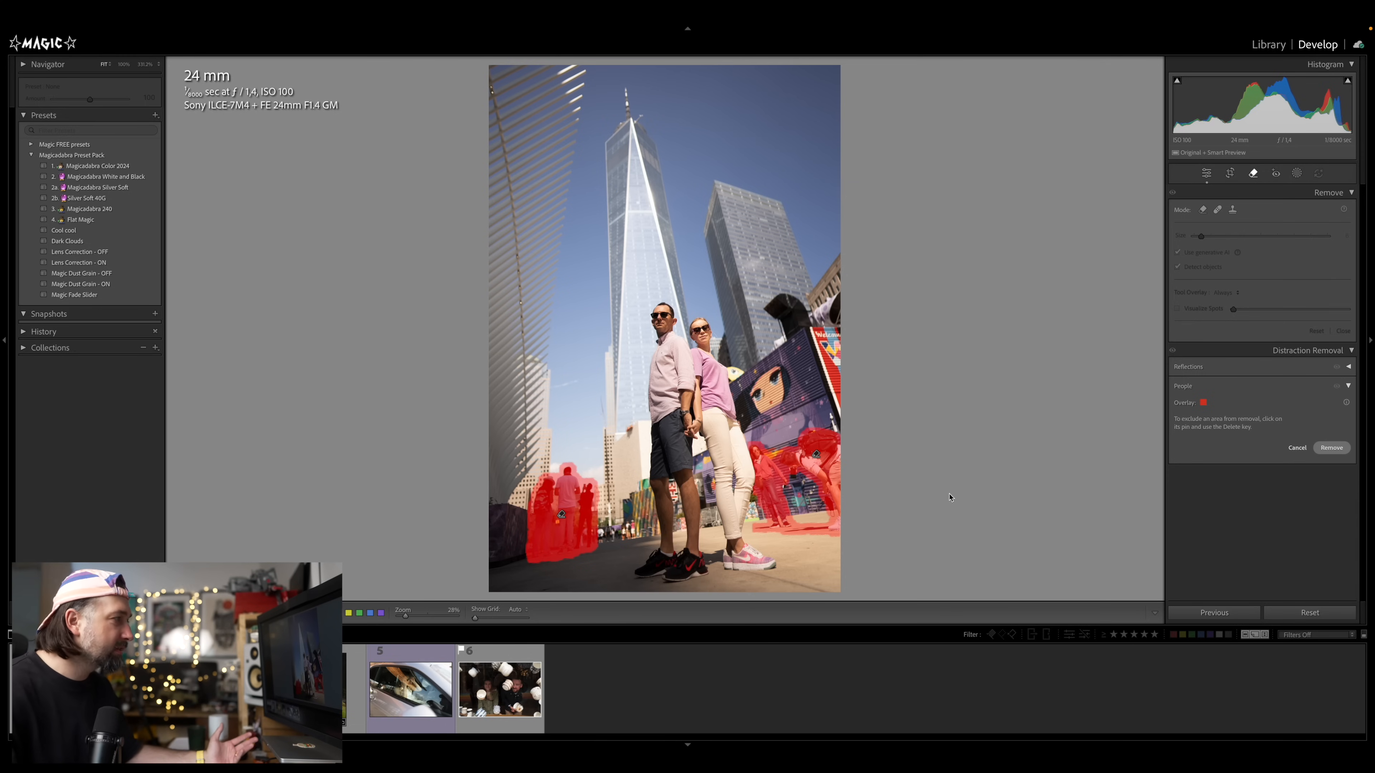
key("Return")
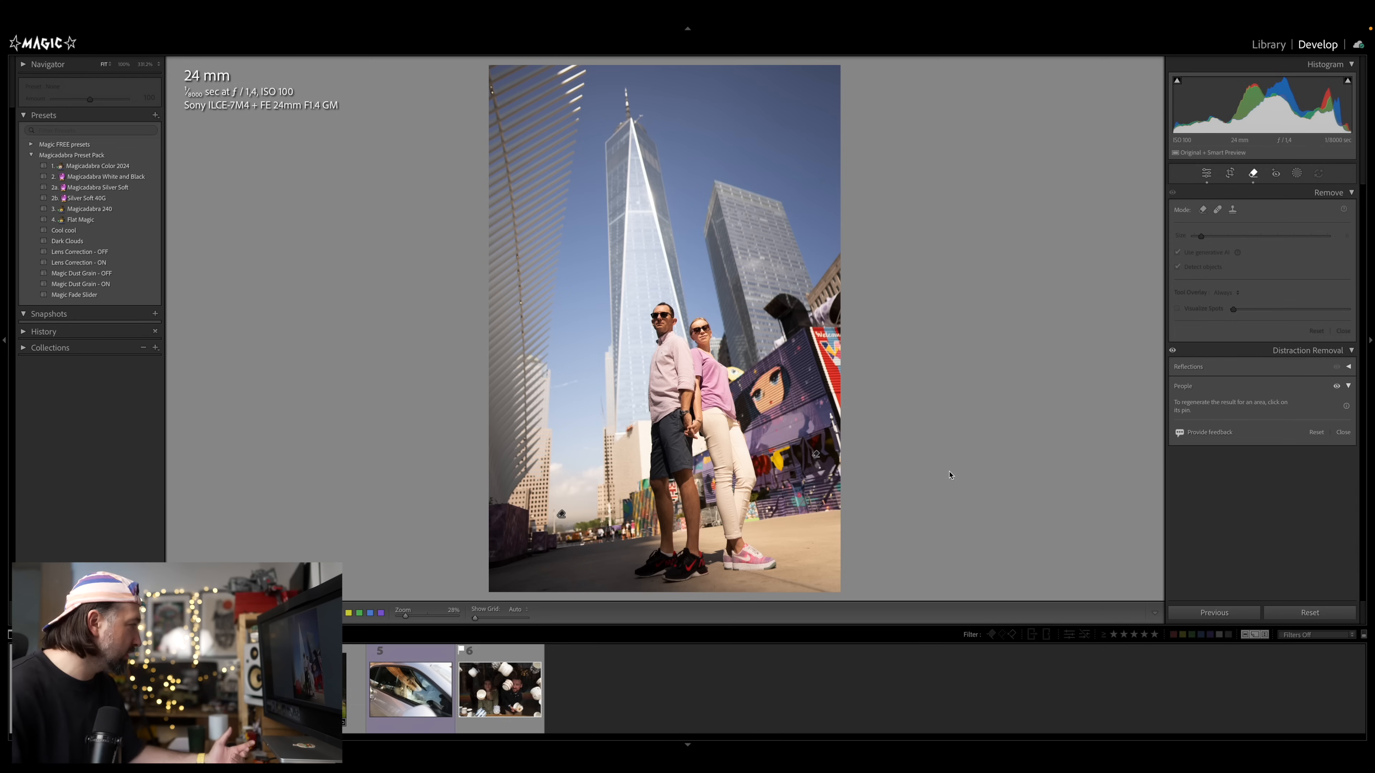
Apply the Magicadabra Color 2024 preset to the city couple photo
key("d")
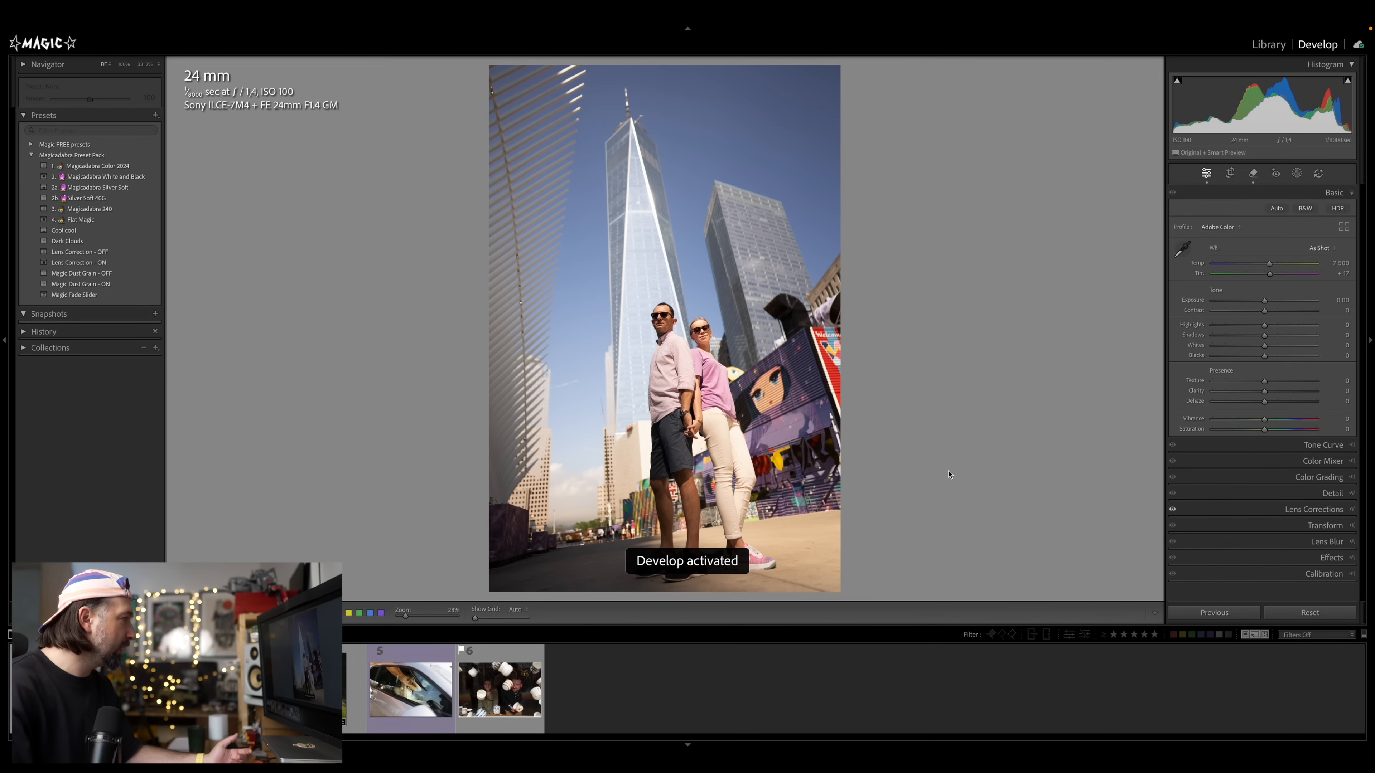
left_click(138, 169)
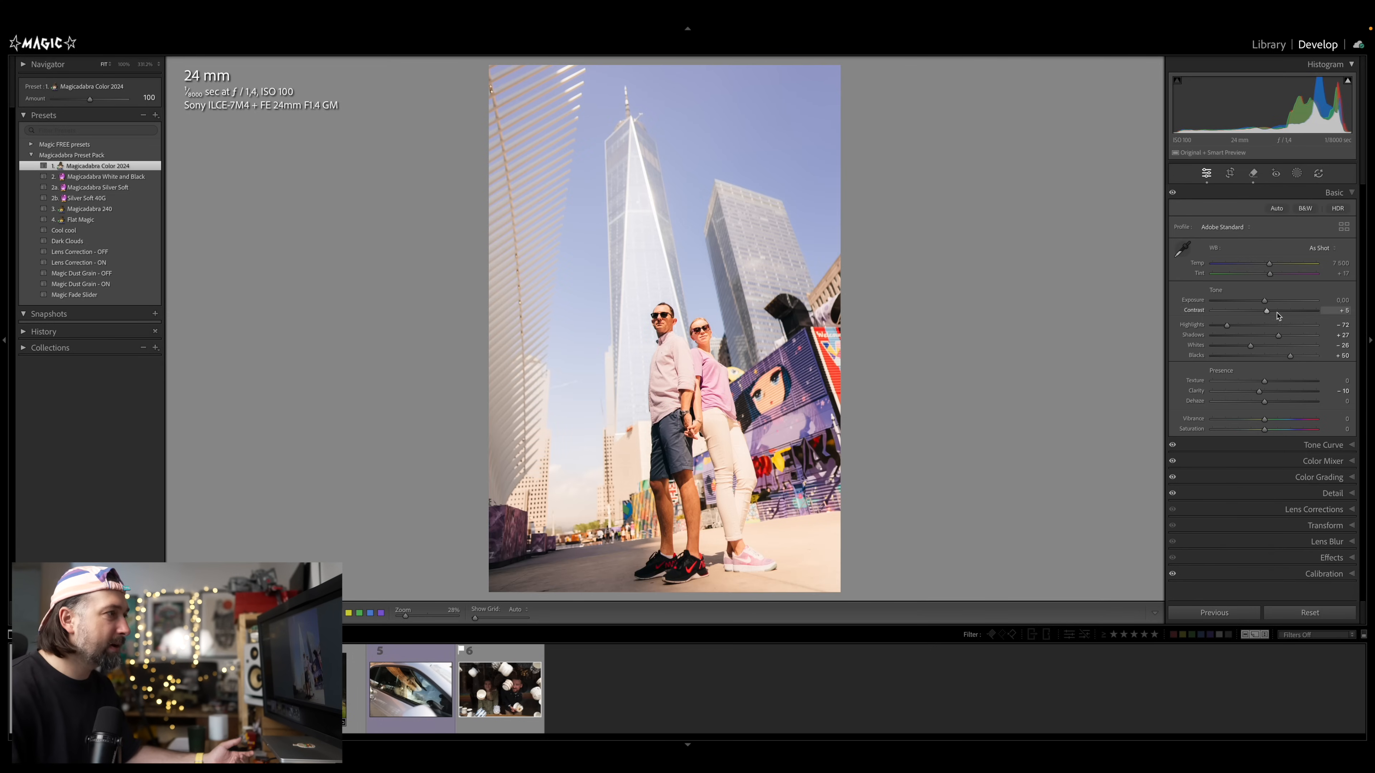
Tone the photo down: Temp 6641, Tint +7, Exposure -0.75, Contrast -10 and Clarity -22
left_click_drag(1267, 305, 1263, 269)
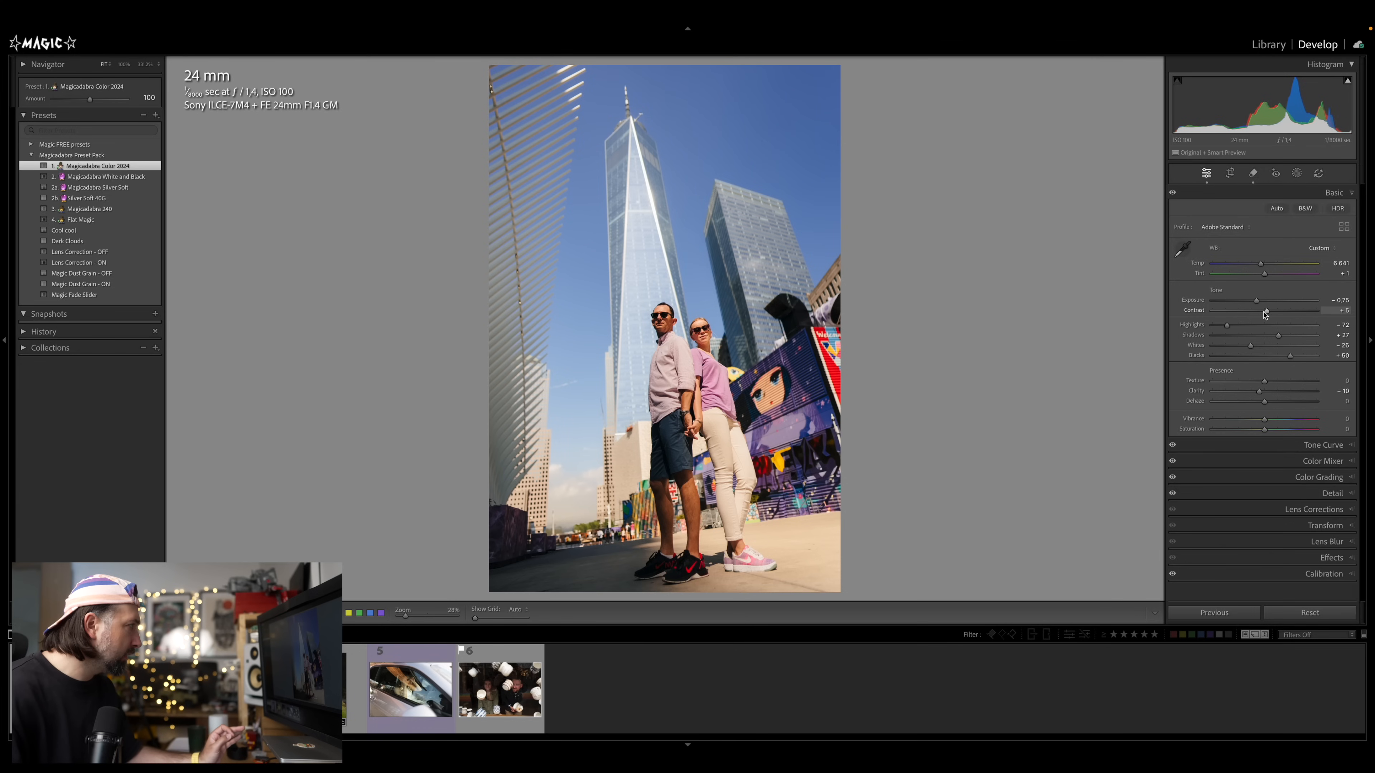
left_click_drag(1265, 315, 1264, 315)
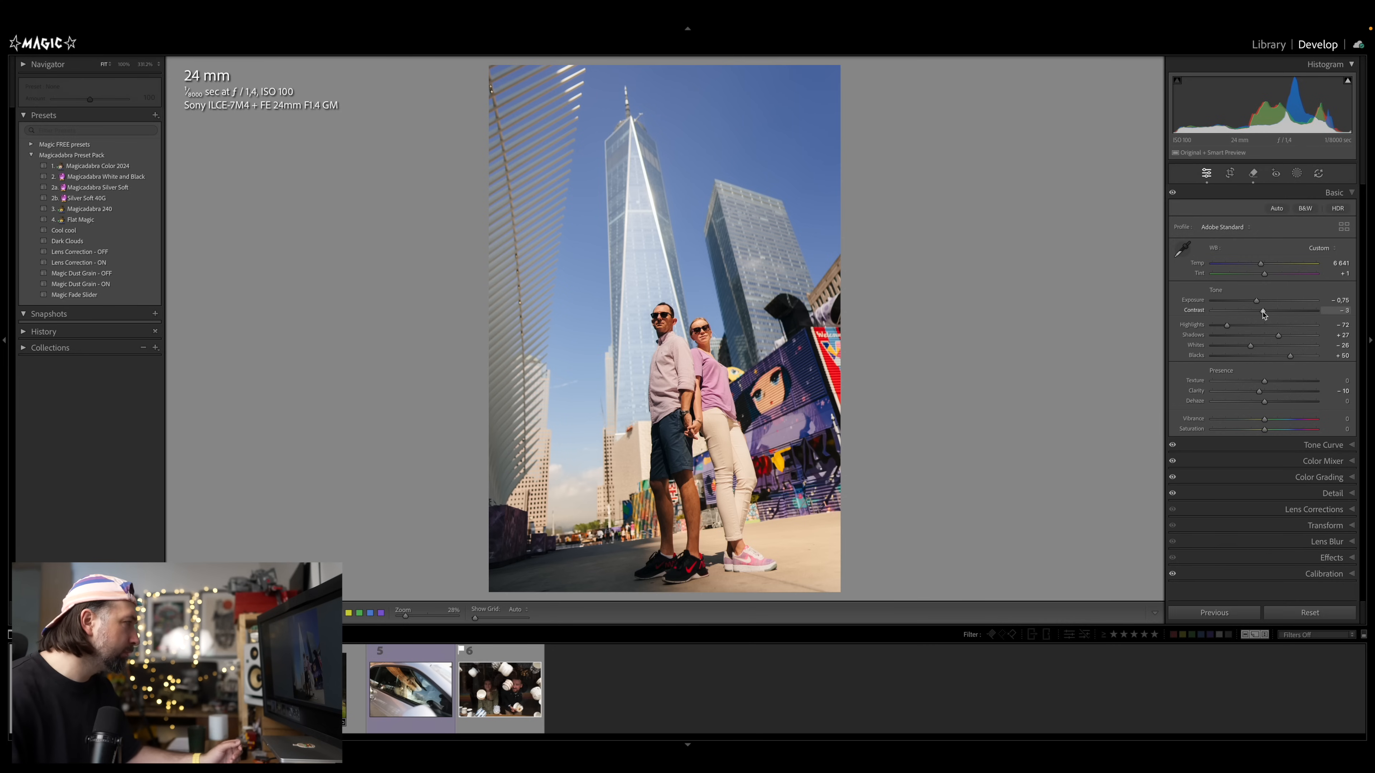
left_click_drag(1262, 316, 1260, 315)
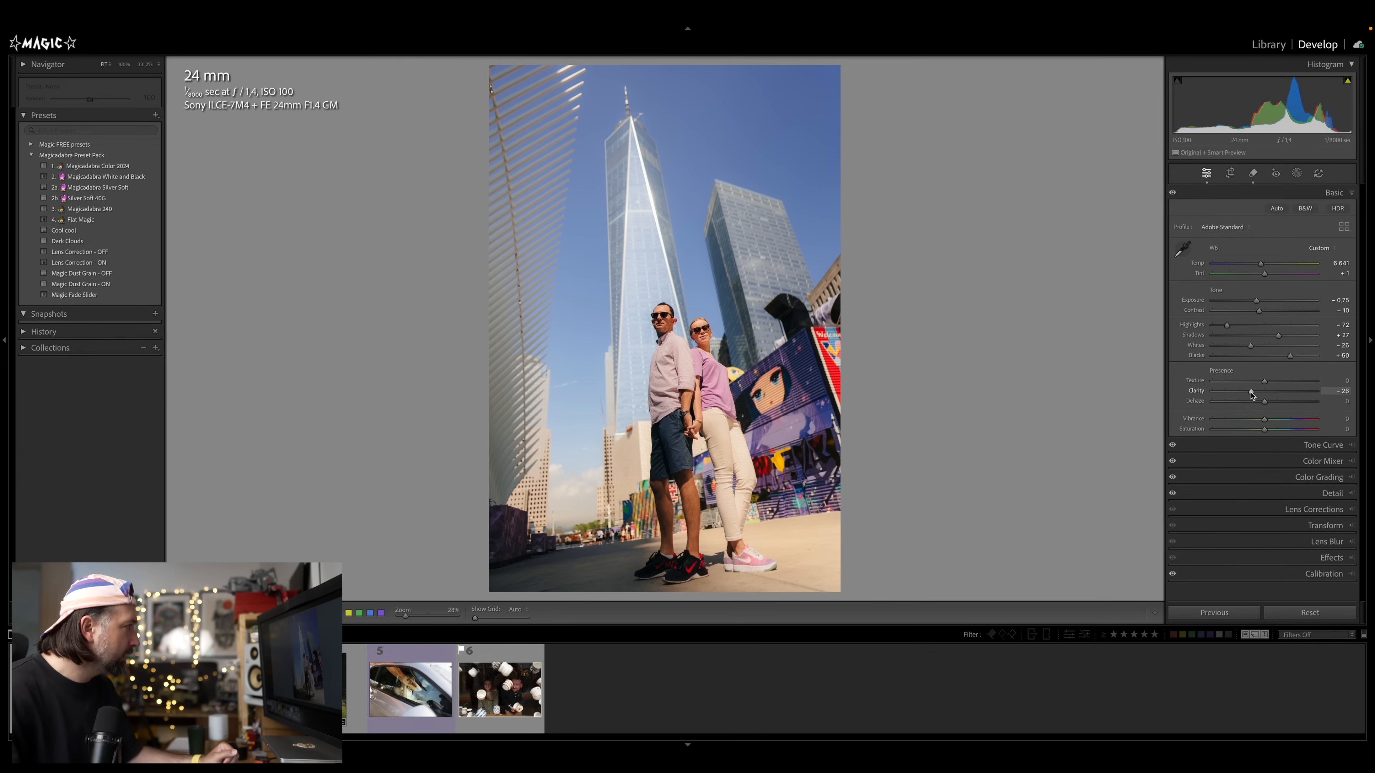
left_click_drag(1246, 397, 1242, 397)
left_click_drag(1244, 395, 1247, 395)
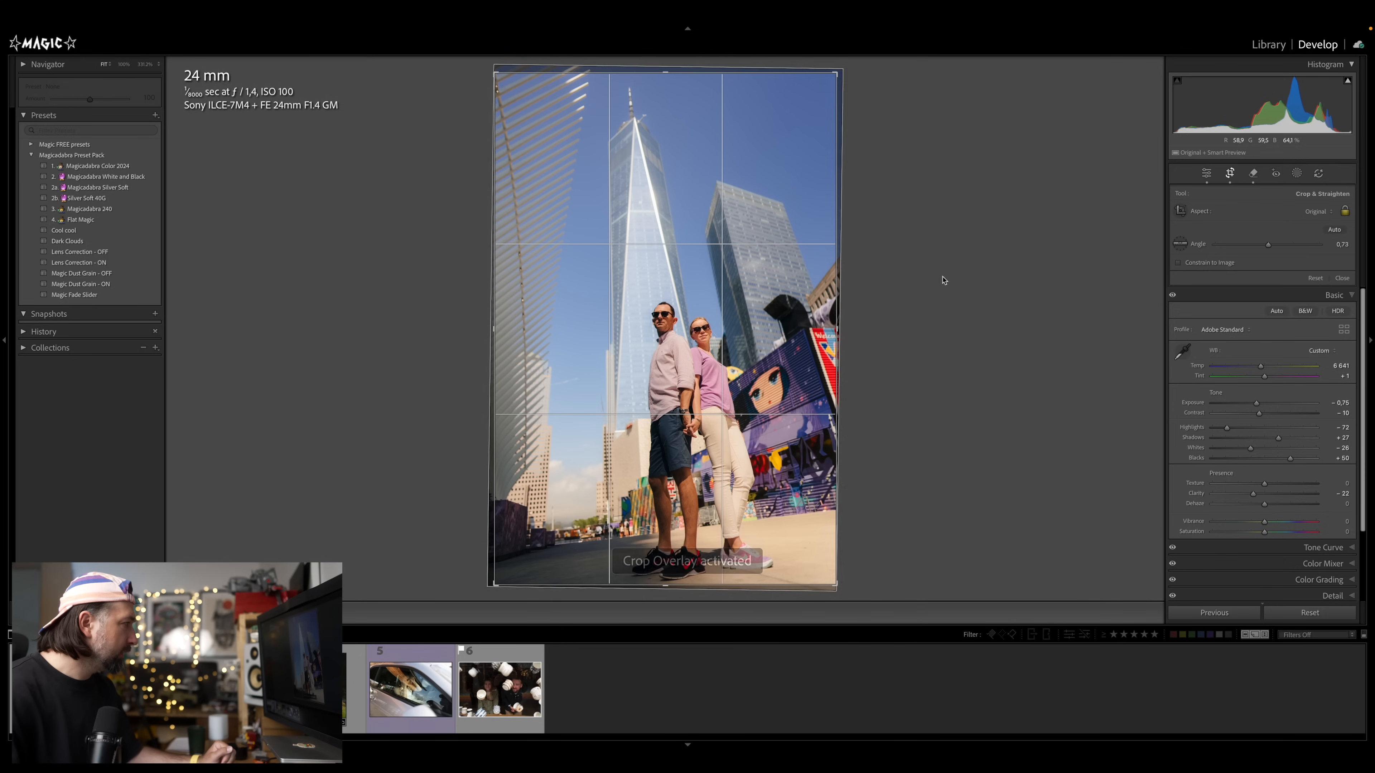
Straighten the crop to an angle of about 0.73
left_click_drag(944, 279, 943, 282)
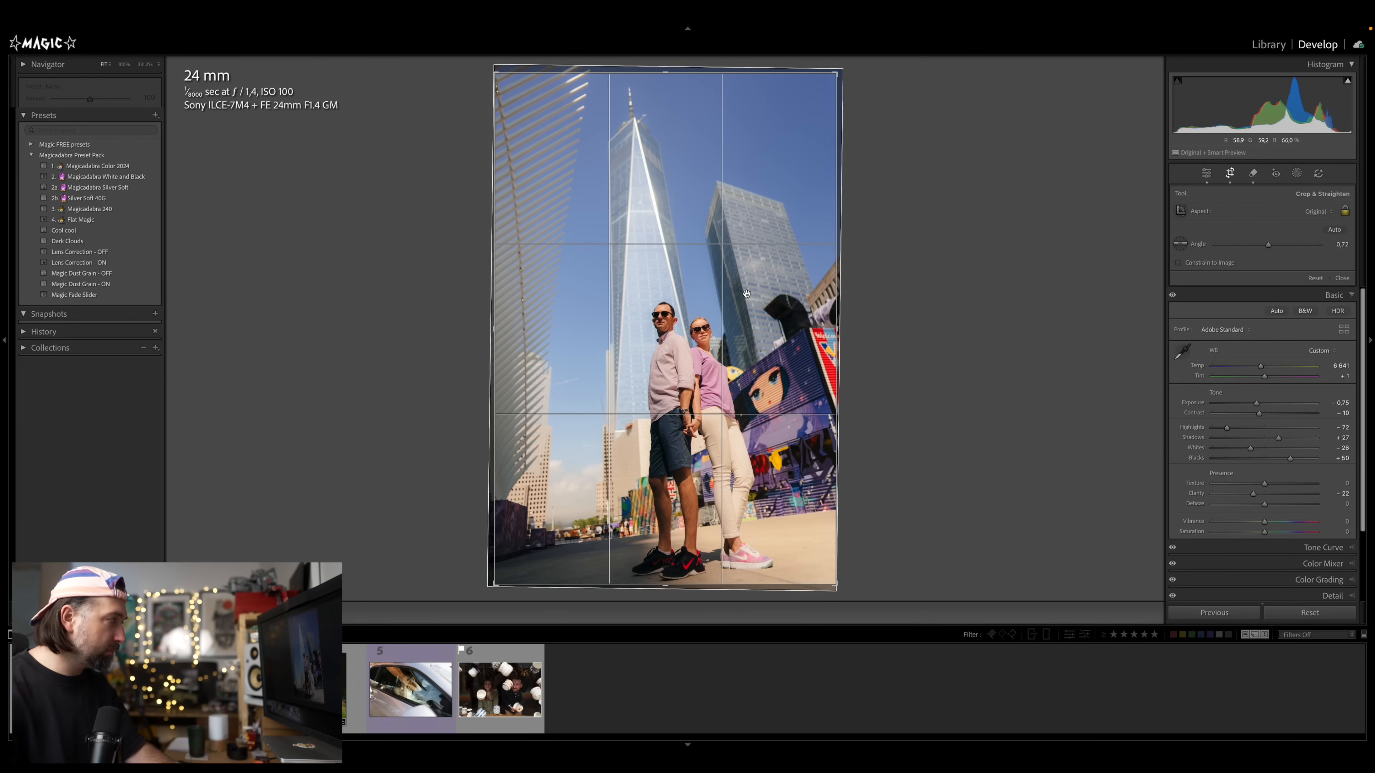
key("d")
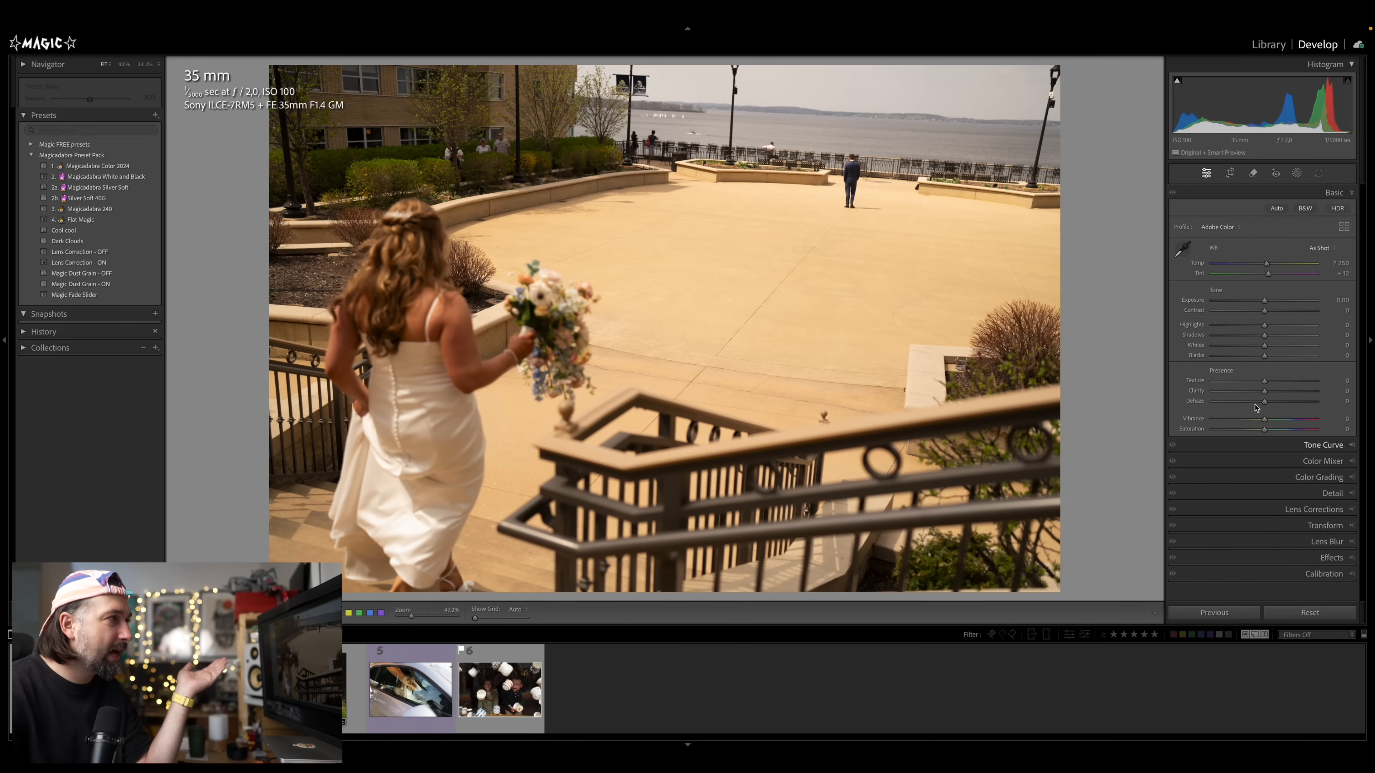
Detect people in the bride photo with Distraction Removal, exclude the groom from the selection, and remove the rest
left_click(1297, 173)
left_click(1254, 174)
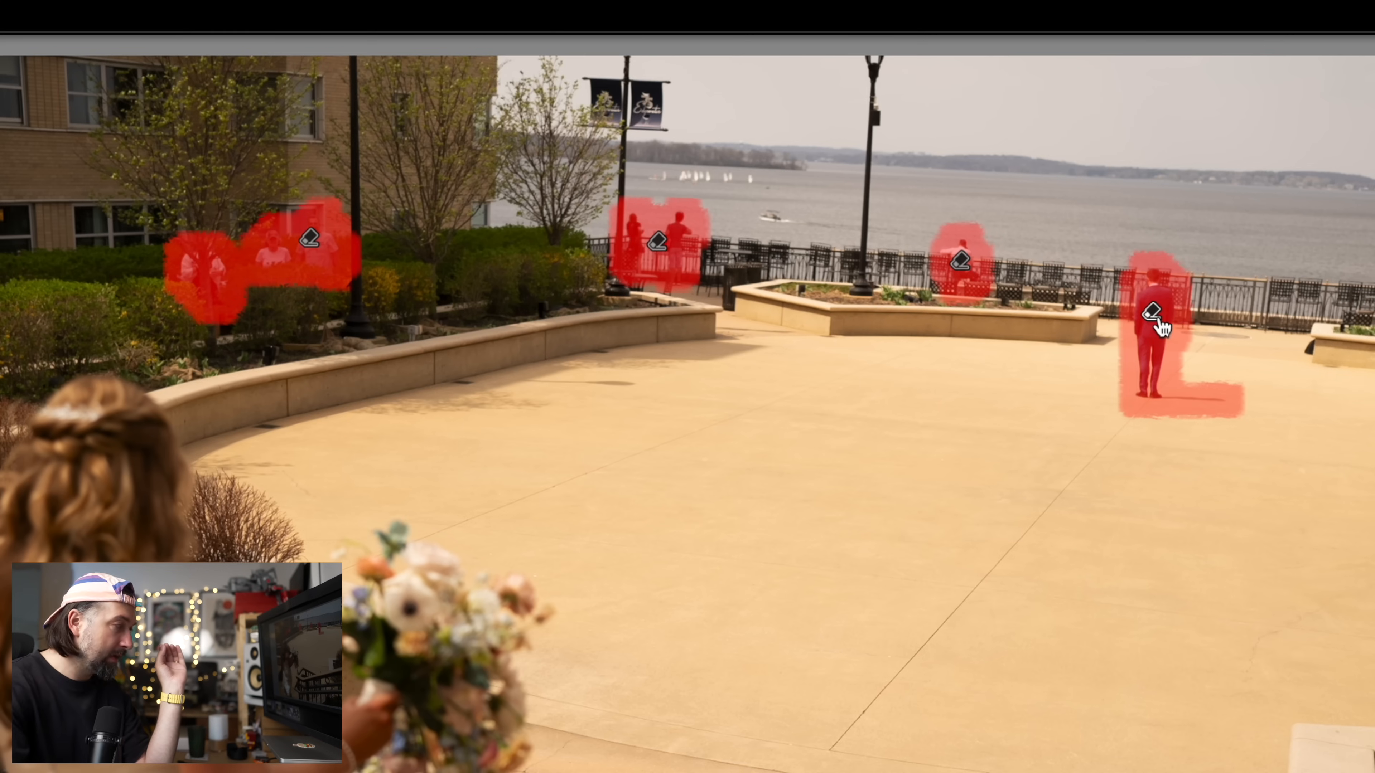
key("Delete")
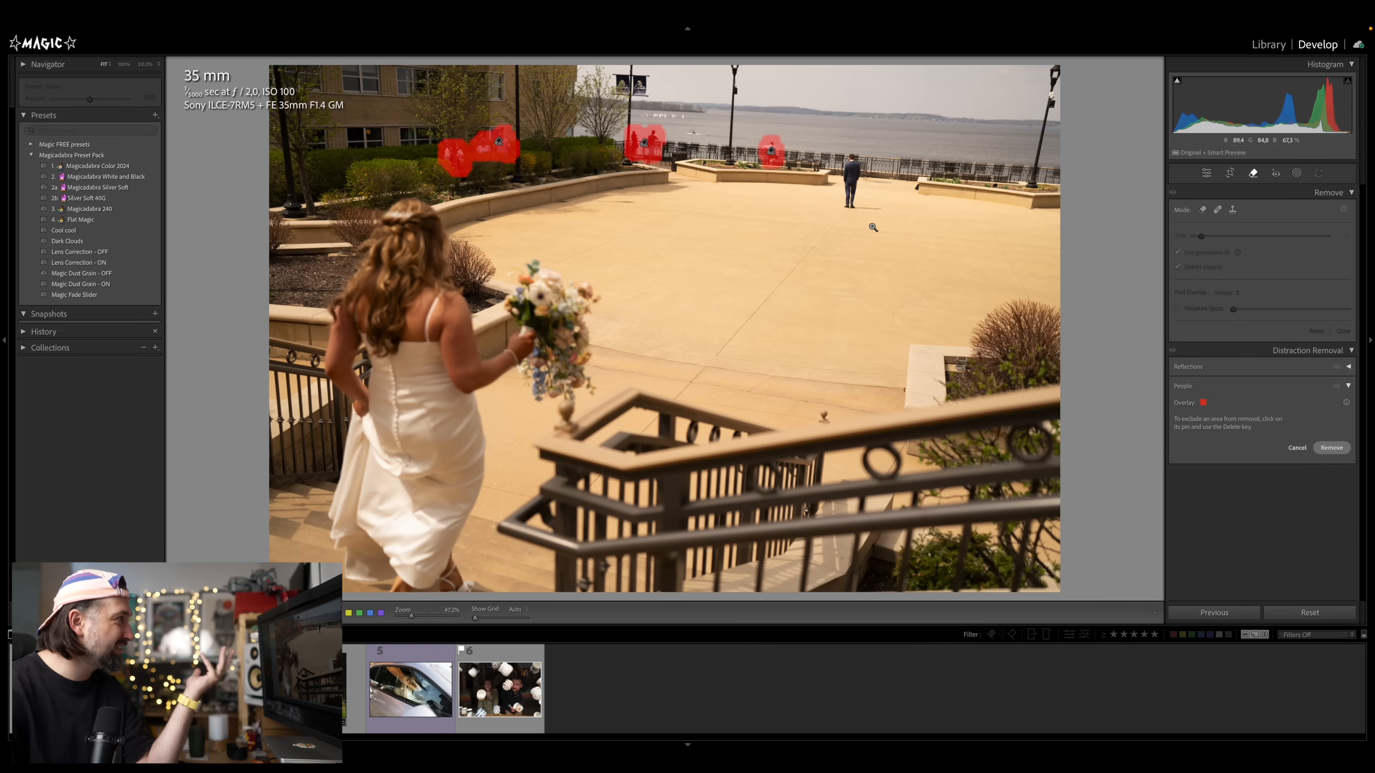
left_click(1332, 448)
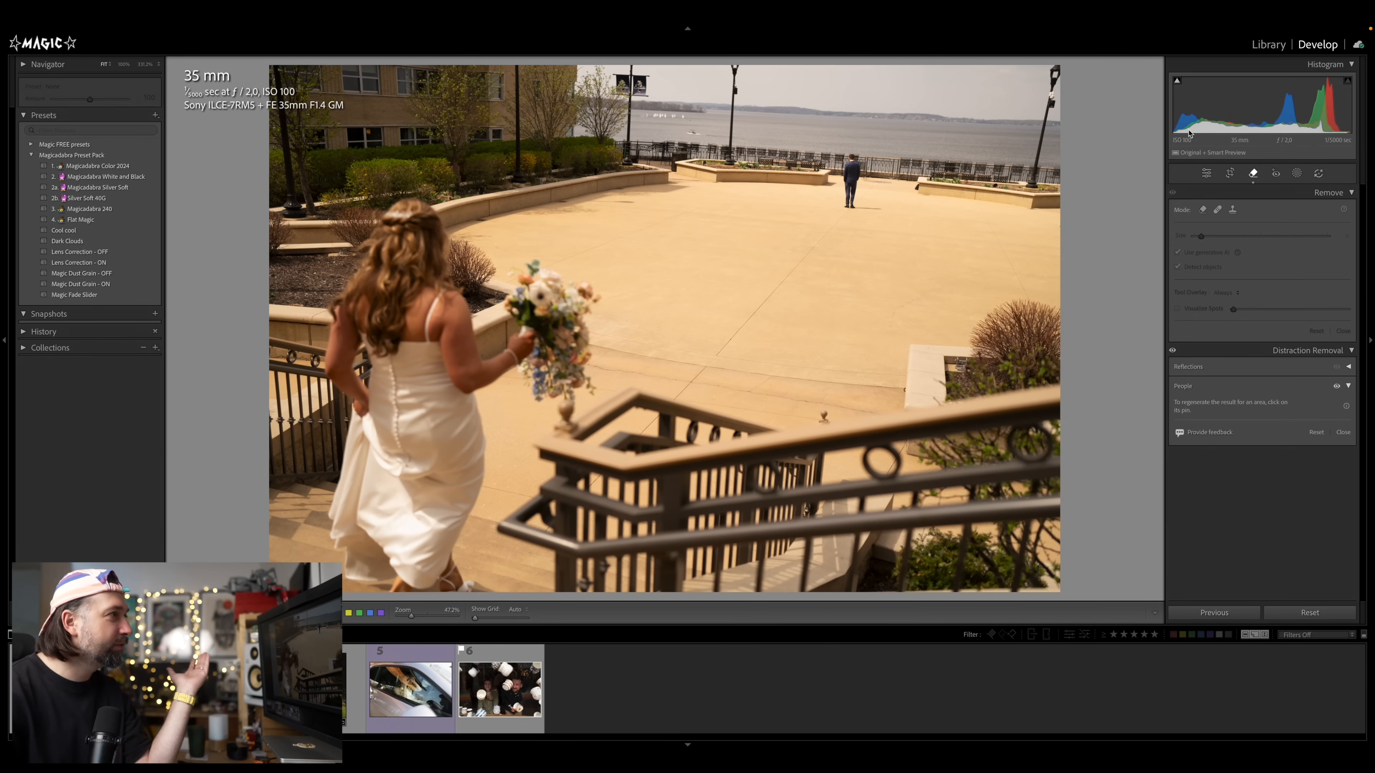
Crop the bride photo slightly by pulling in the top-right corner
left_click(1231, 173)
left_click_drag(1110, 186, 1102, 163)
key("d")
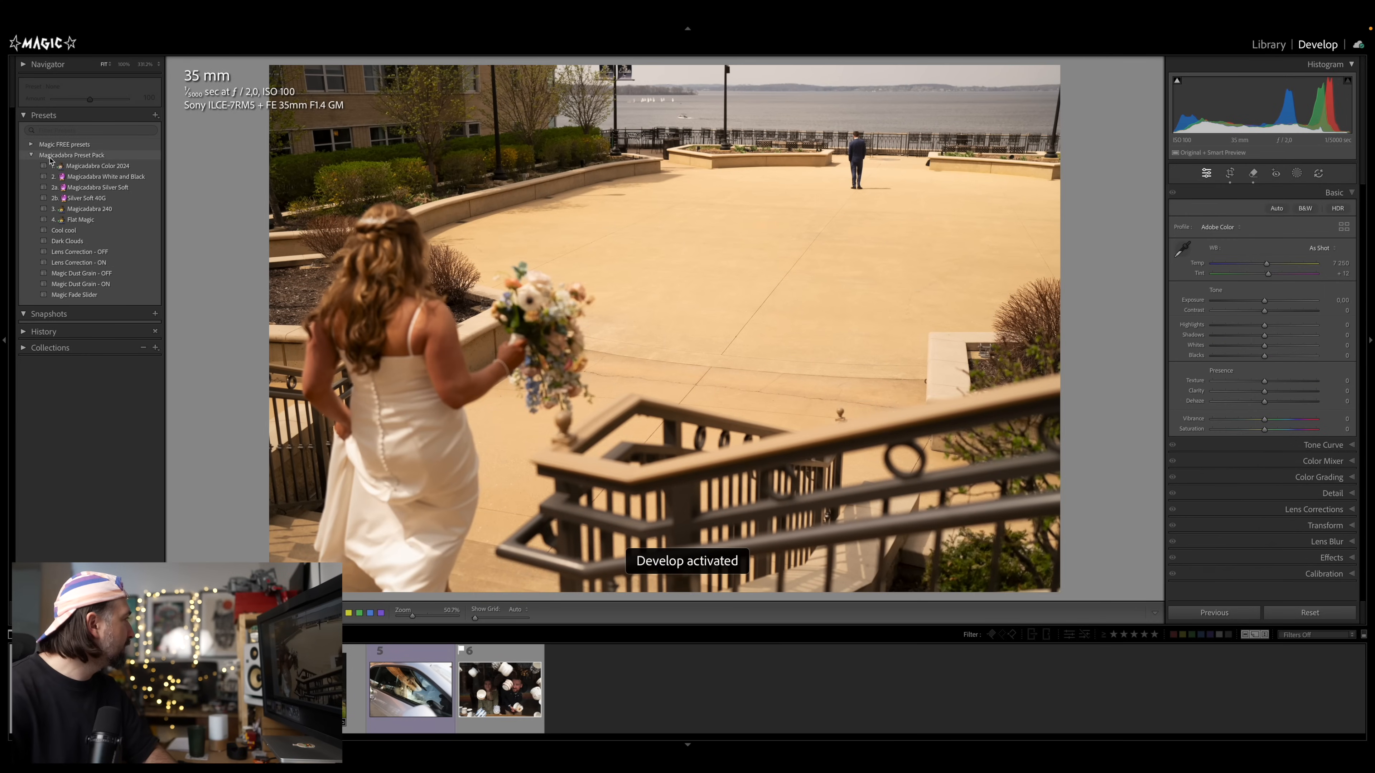
Apply the Magicadabra Color 2024 preset and lower the exposure
left_click(98, 166)
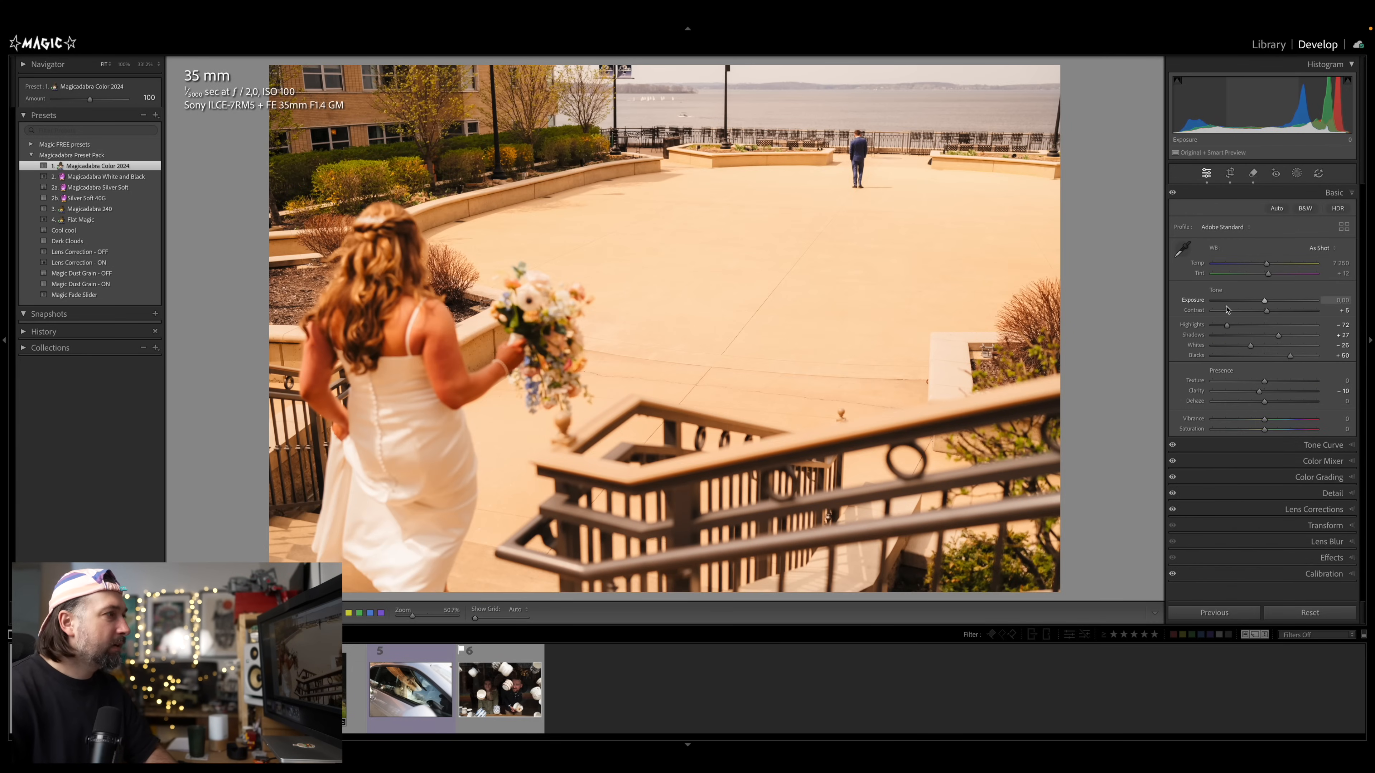
left_click_drag(1265, 301, 1254, 266)
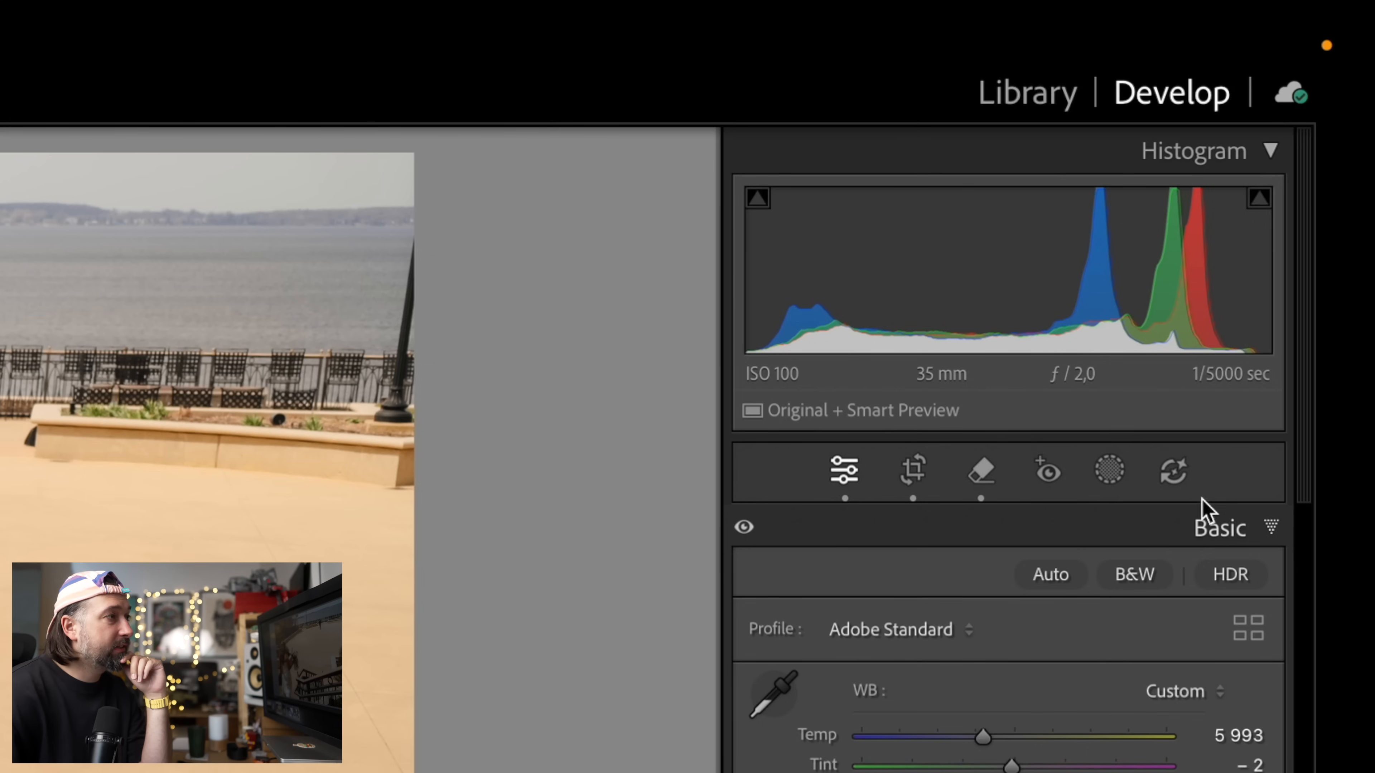
Detect people in the waterfall couple photo with Distraction Removal, exclude the groom, and remove the remaining person at the edge
left_click(1175, 476)
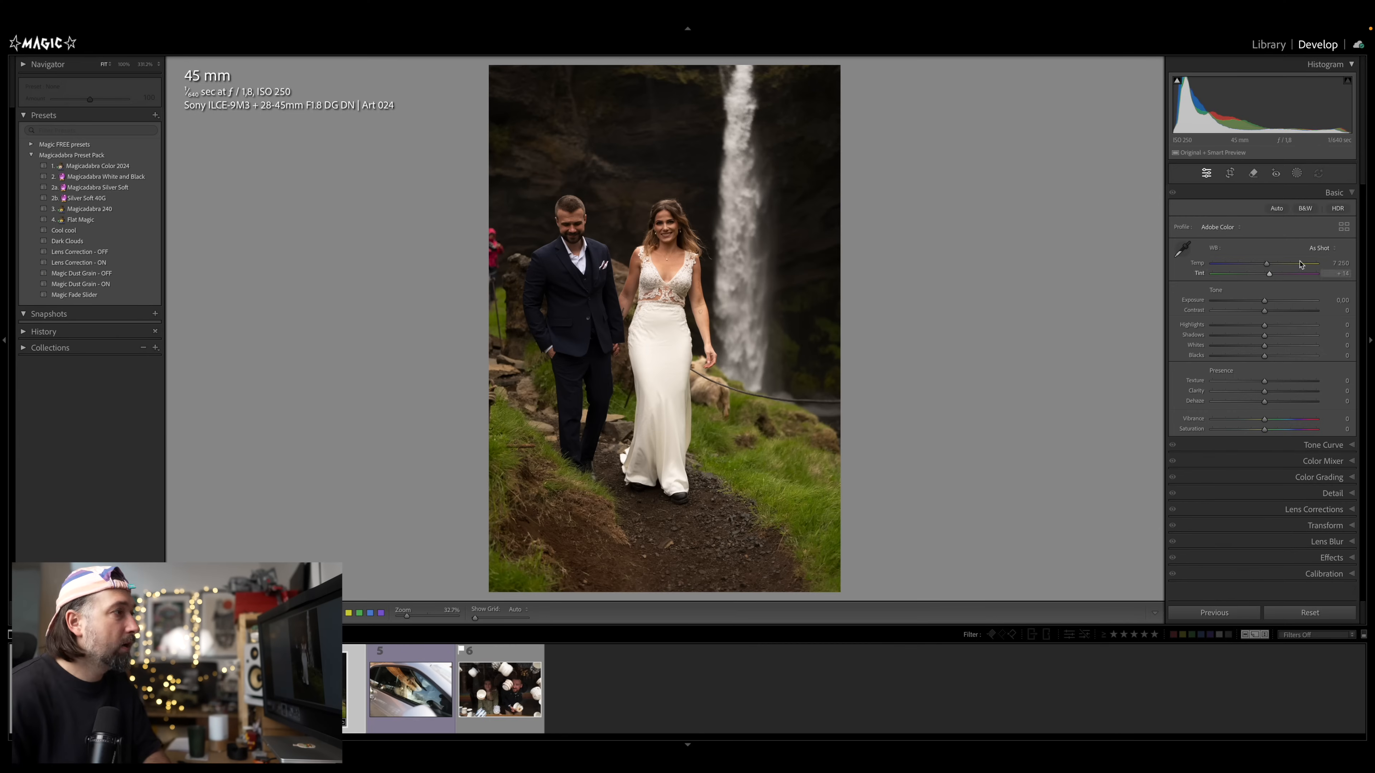
key("q")
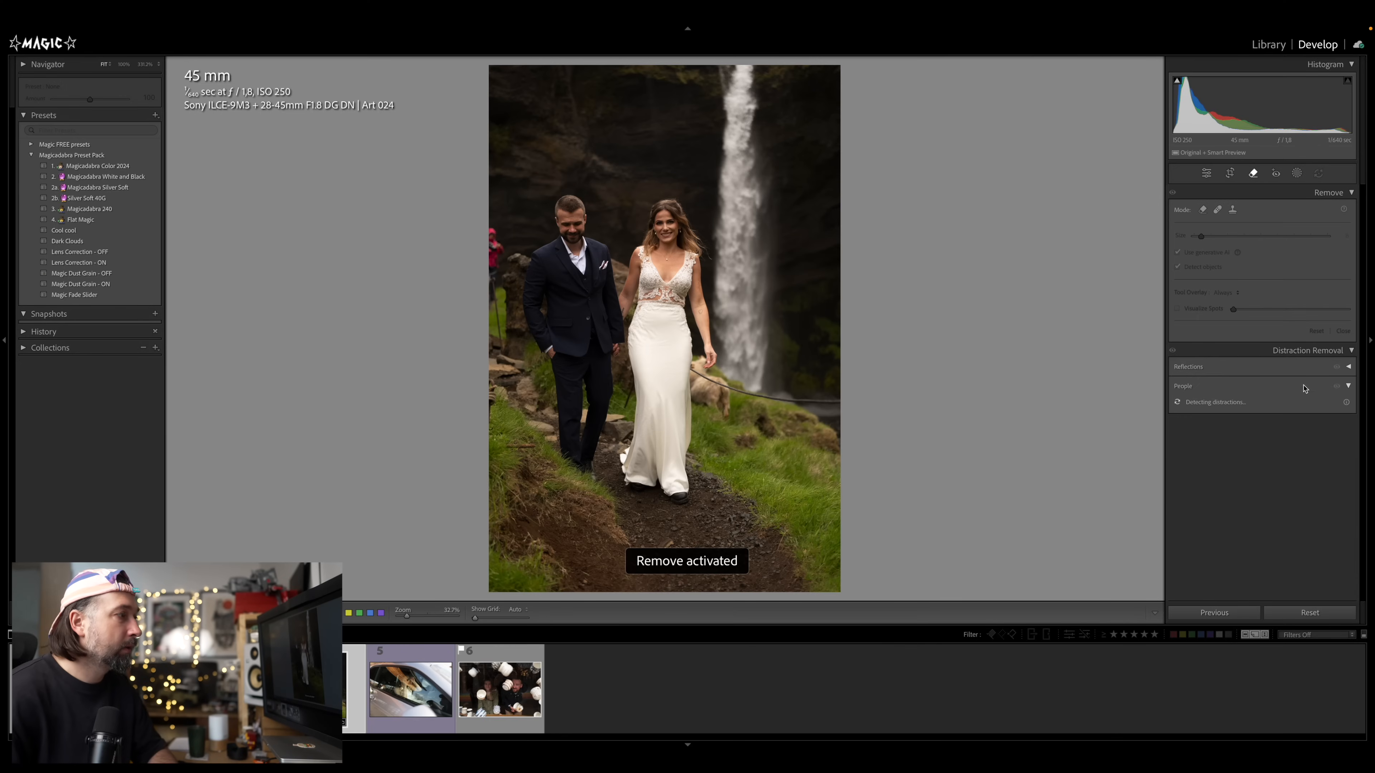
left_click(1198, 387)
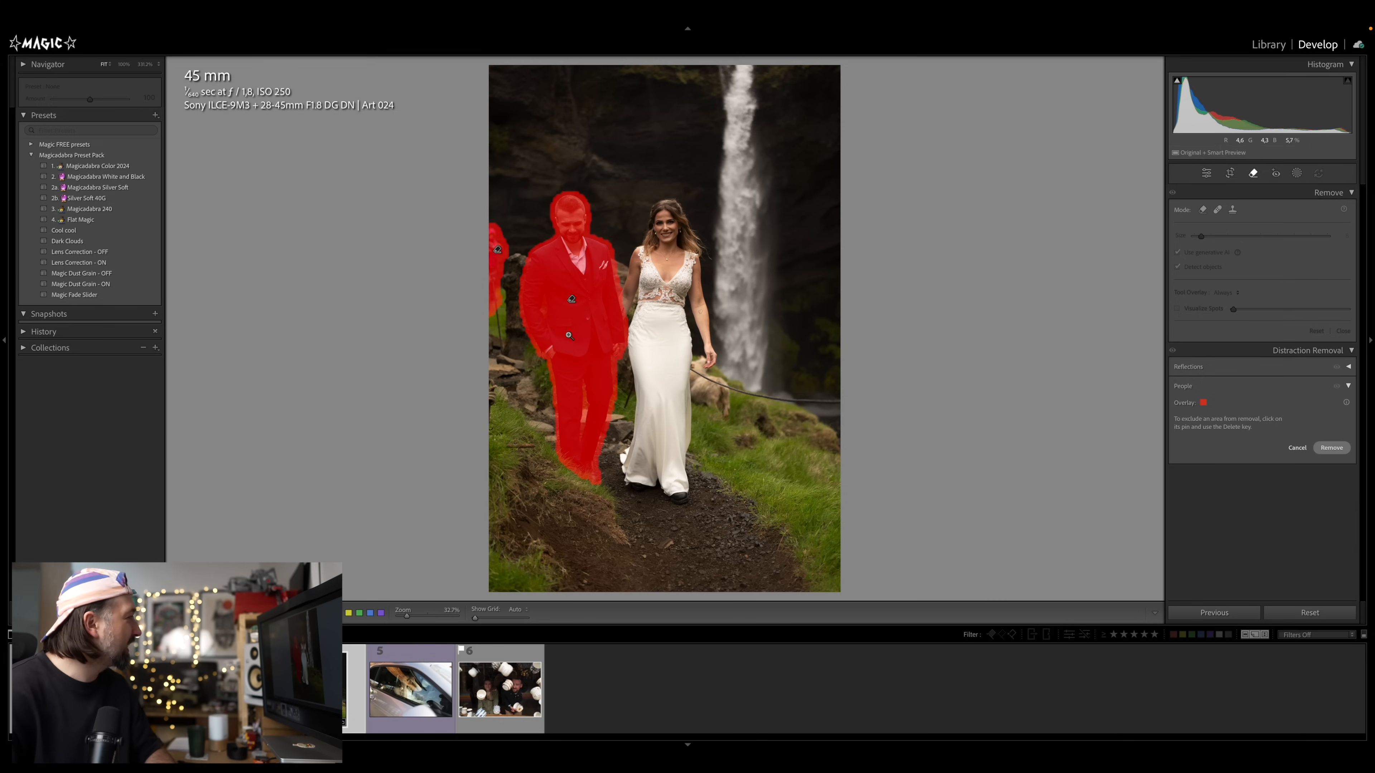
left_click(572, 301)
key("Delete")
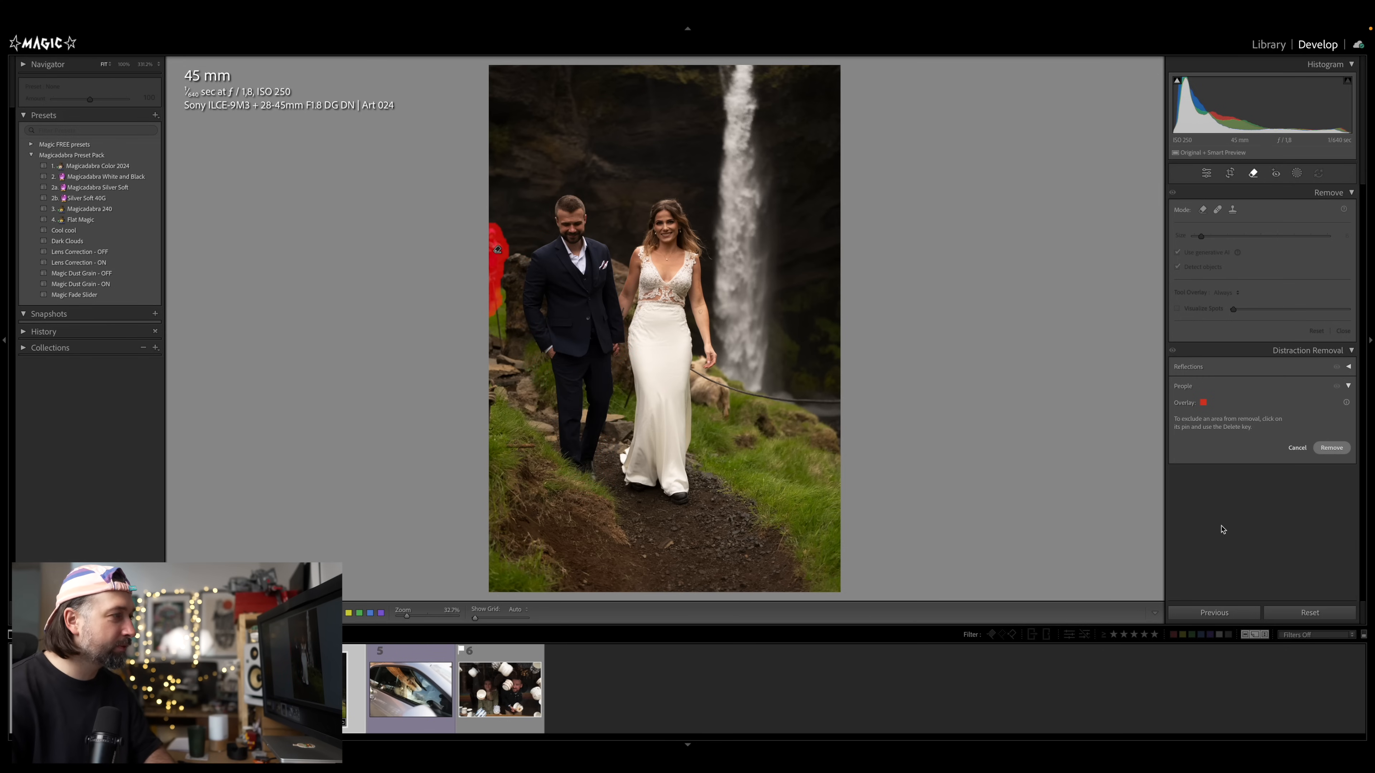
left_click(1332, 447)
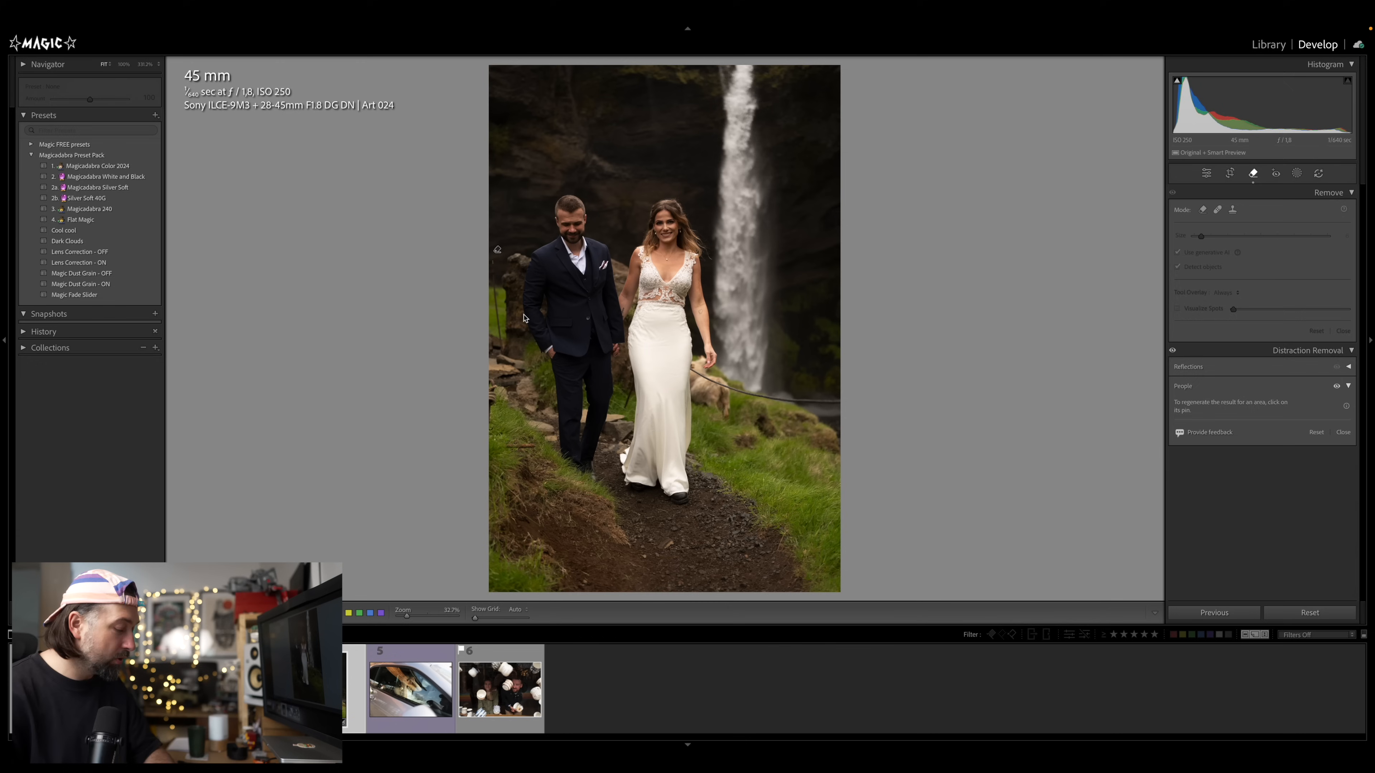
Apply the Magicadabra Color 2024 preset, raise exposure to +0.40 and set highlights to -74
key("d")
left_click(134, 169)
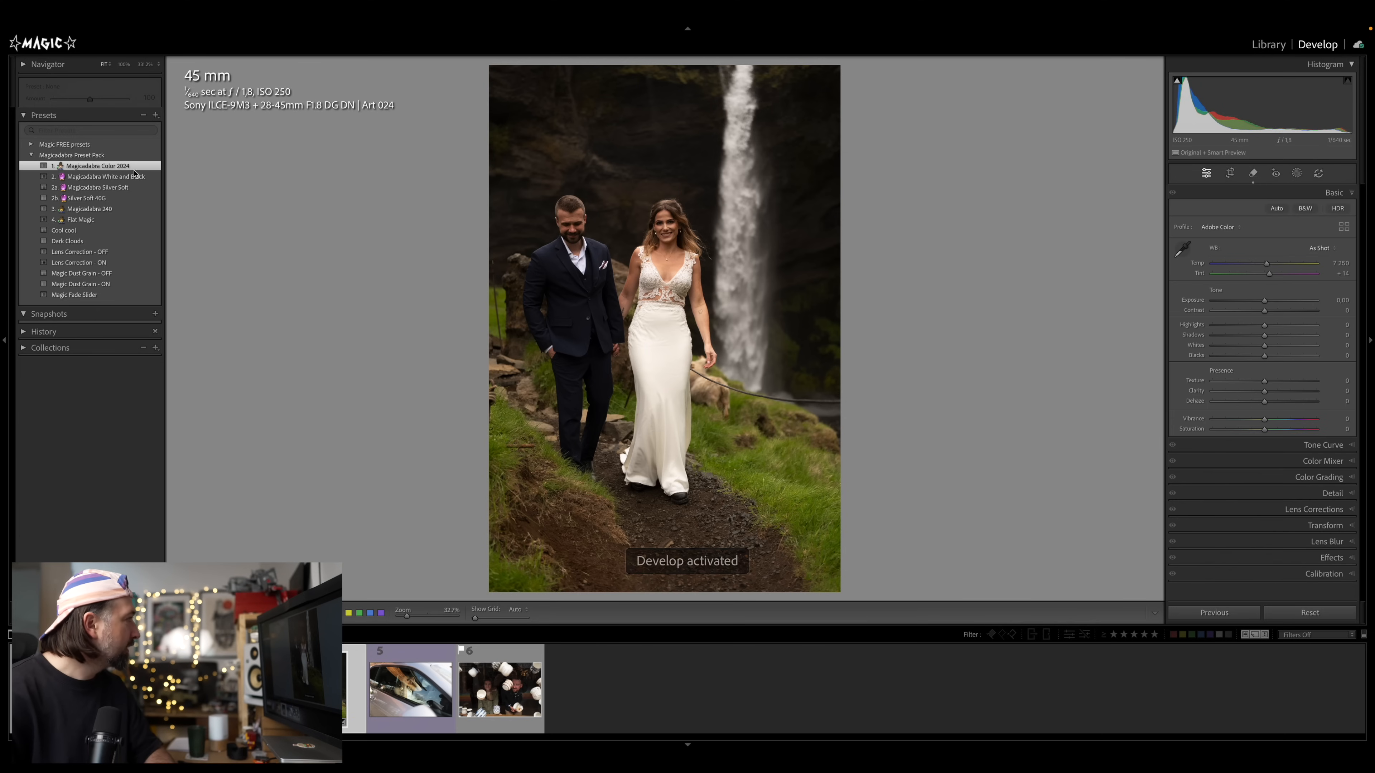
left_click_drag(1268, 265, 1266, 266)
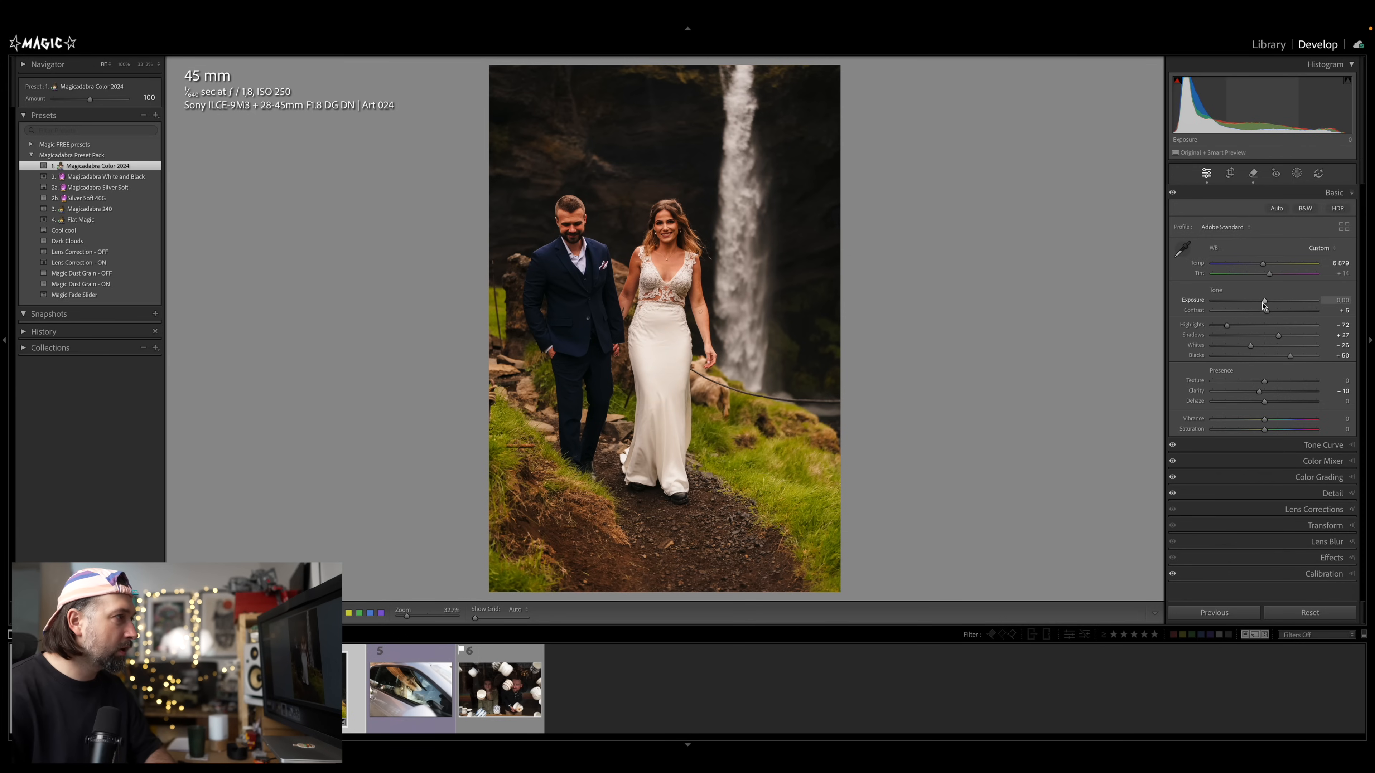
left_click_drag(1266, 304, 1270, 304)
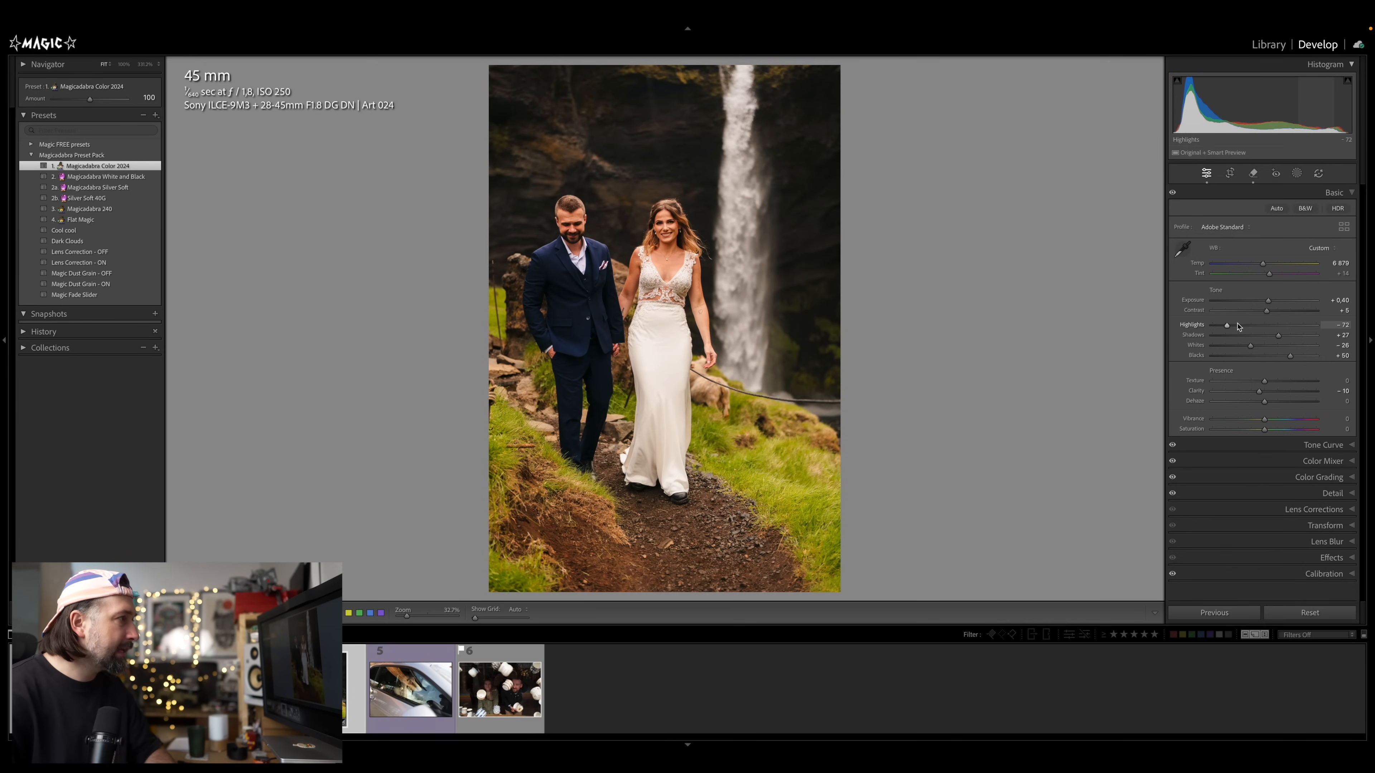
left_click_drag(1229, 327, 1228, 327)
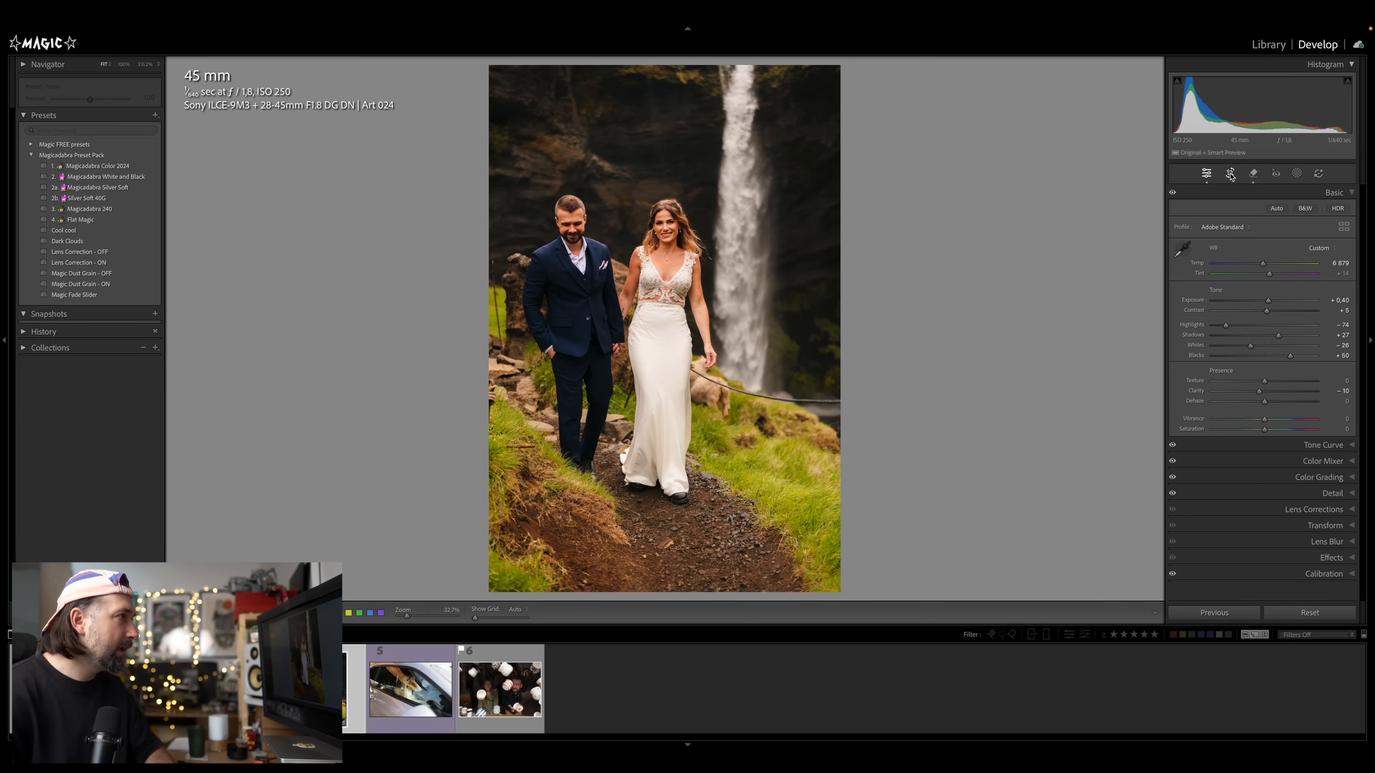
Crop the waterfall photo tighter by pulling in the bottom-left corner of the crop frame
key("r")
left_click_drag(1046, 219, 1046, 218)
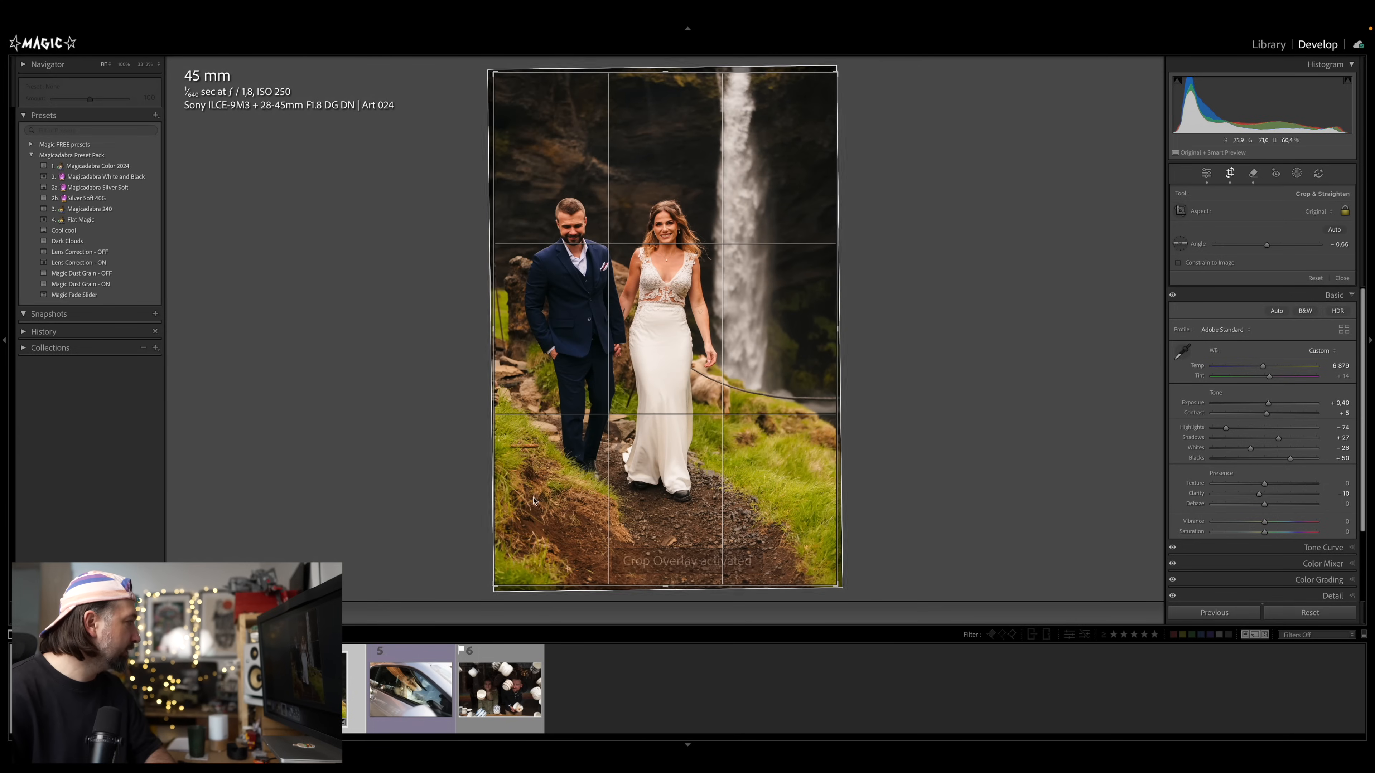
left_click_drag(549, 588, 549, 576)
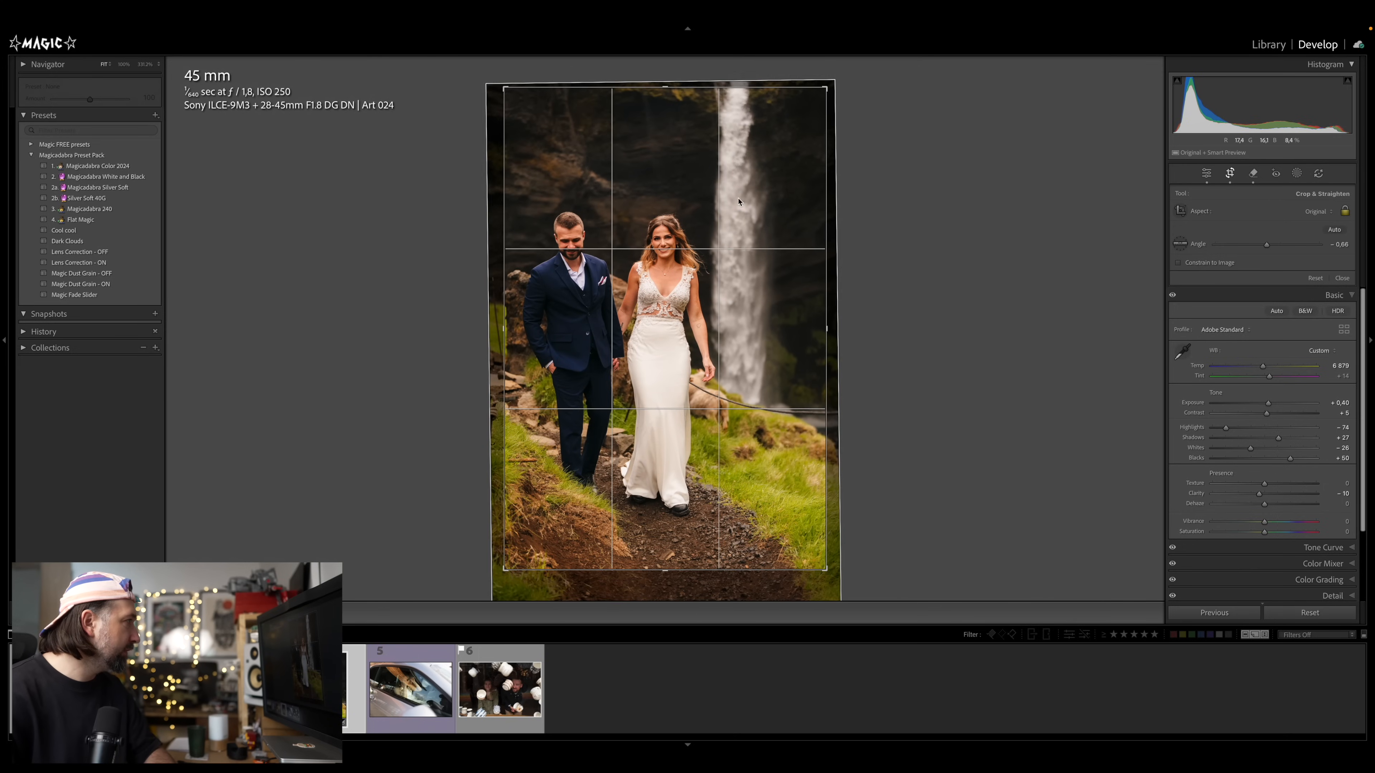
key("d")
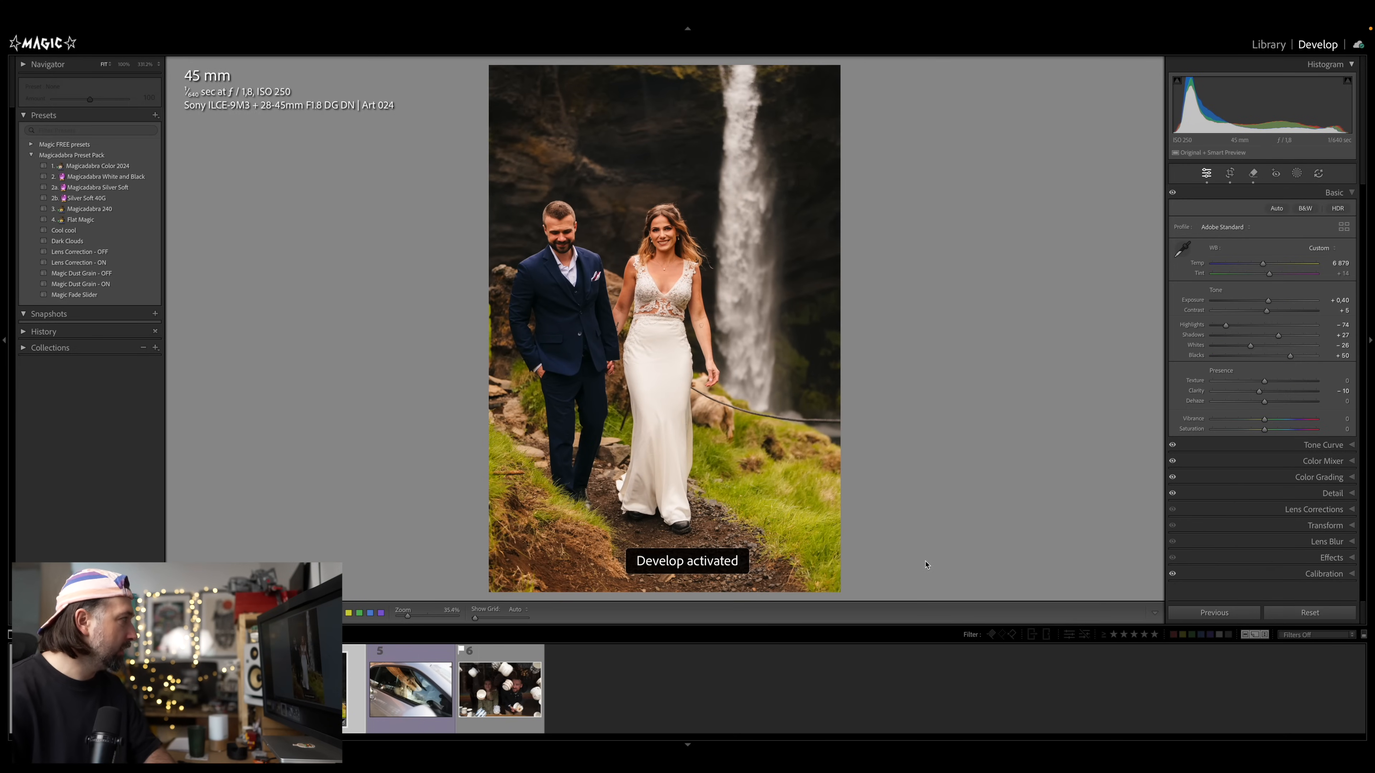
Open the bride-in-car photo and enable Reflections removal in Distraction Removal
left_click(399, 692)
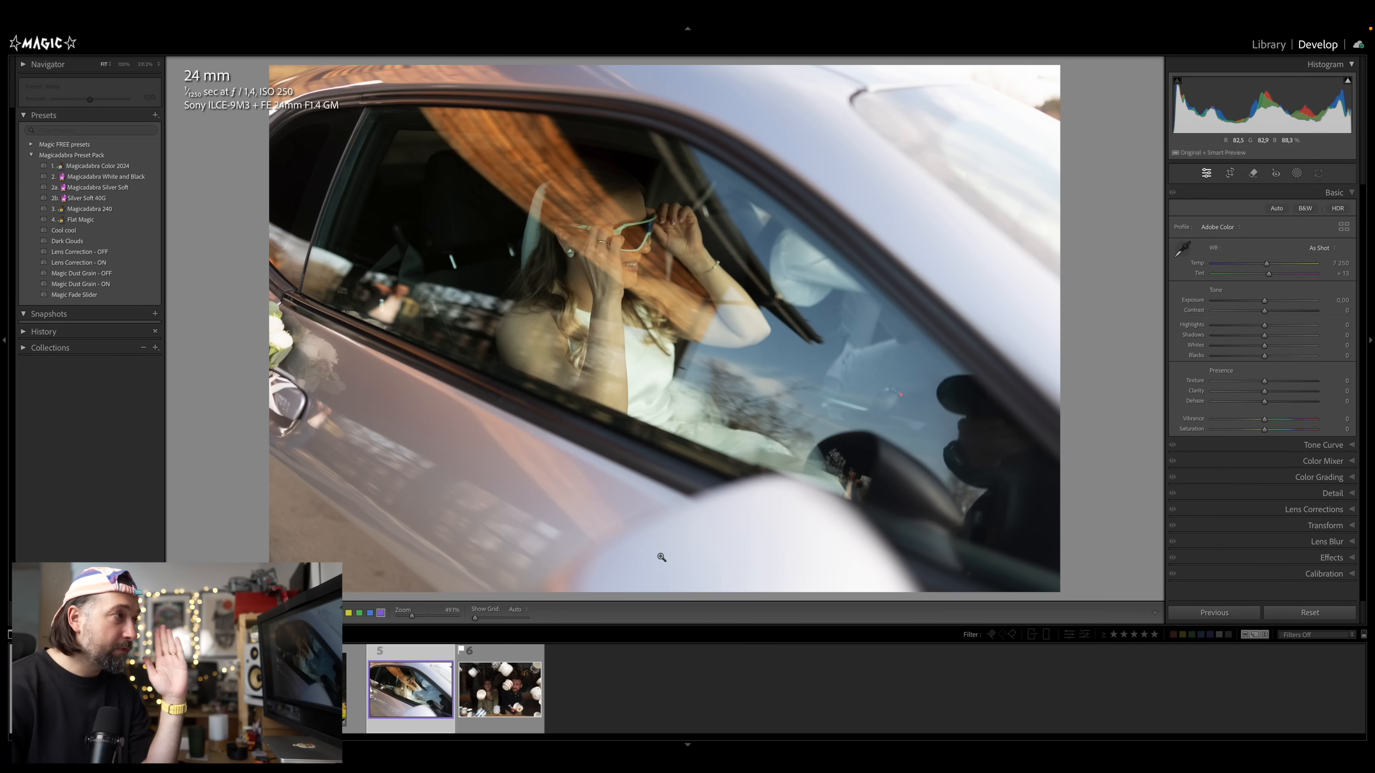
key("Left")
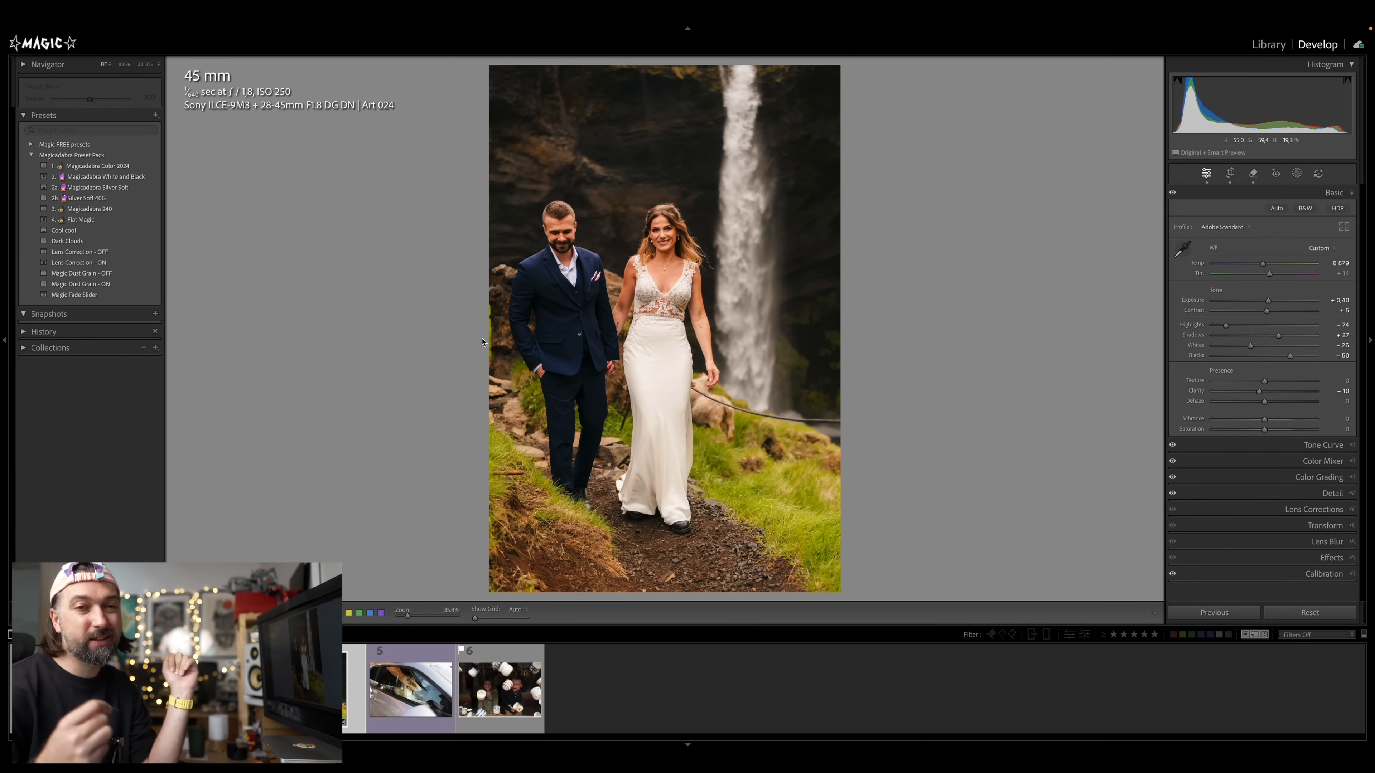
left_click(376, 700)
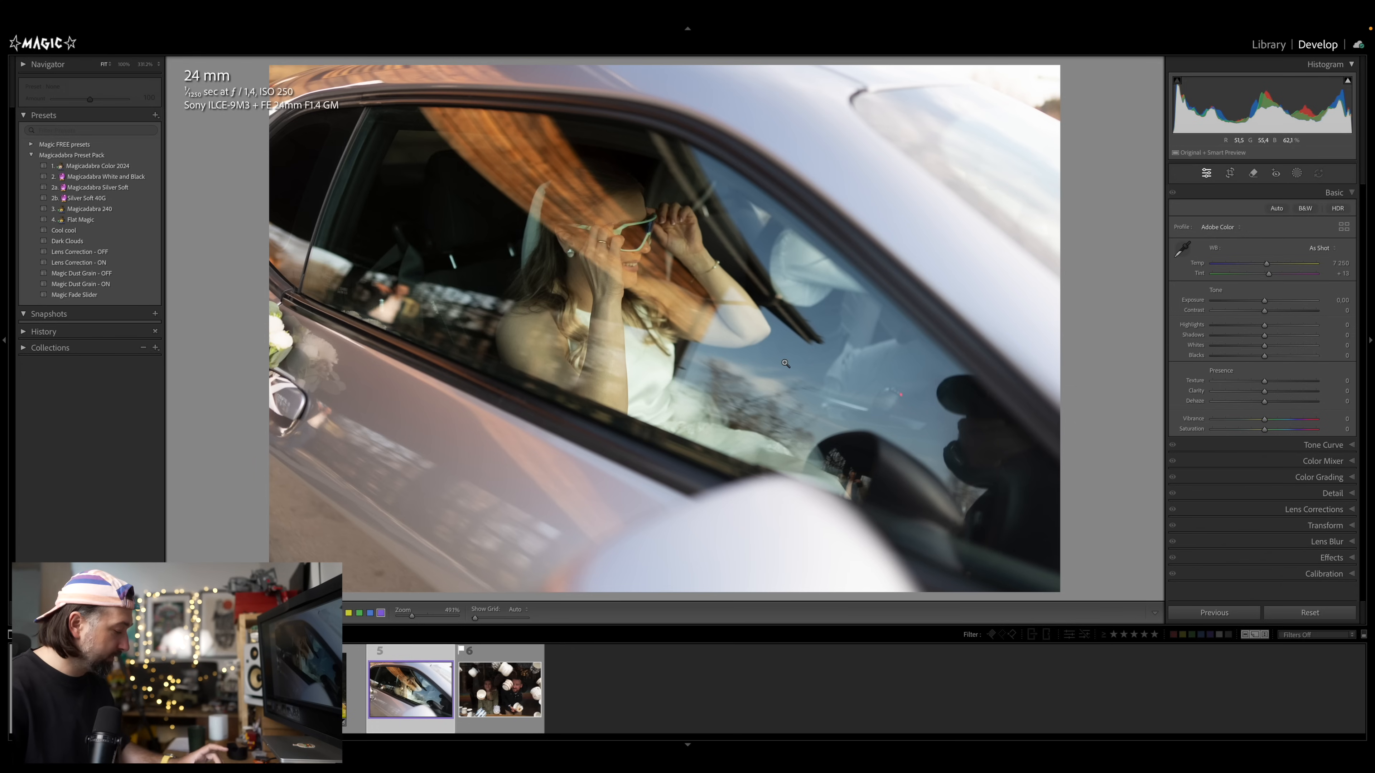
key("q")
left_click(1349, 386)
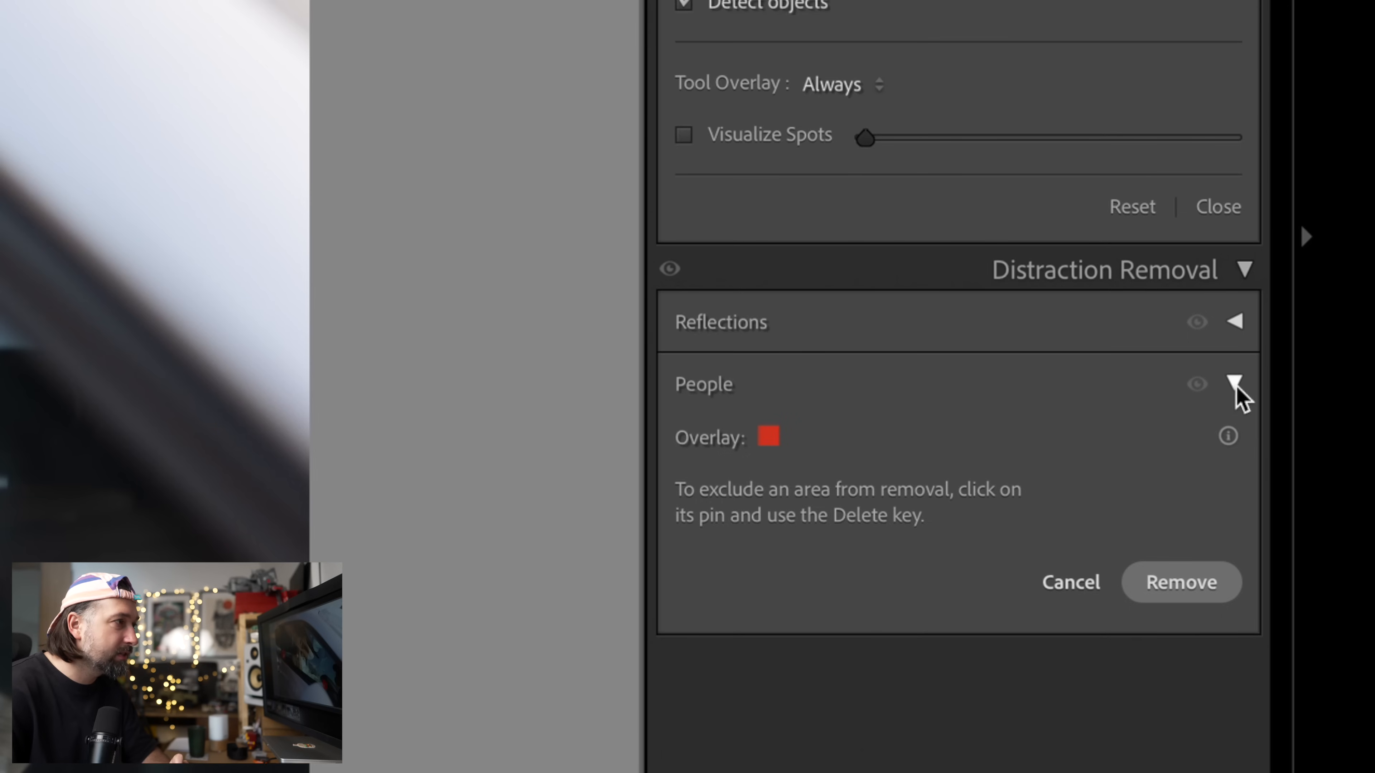
left_click(1235, 385)
left_click(1236, 325)
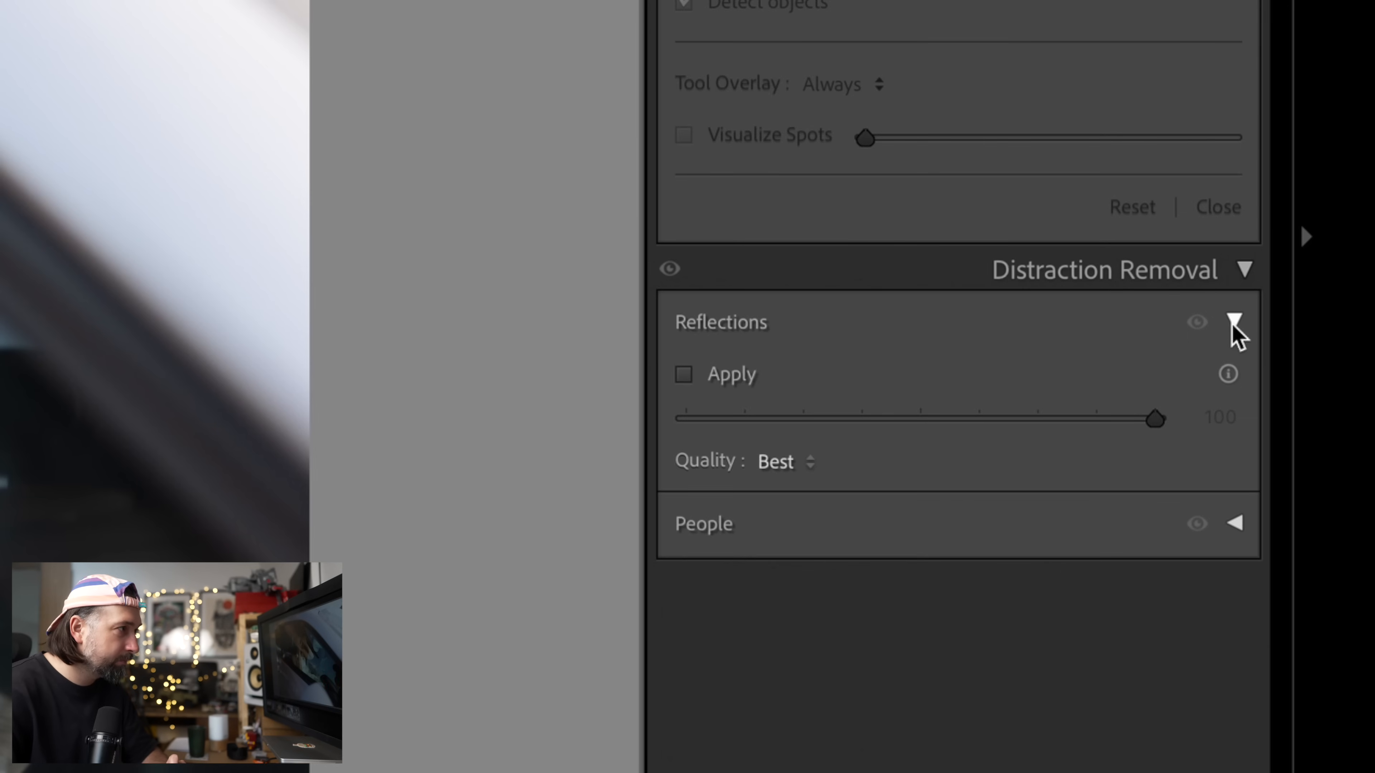
left_click(698, 379)
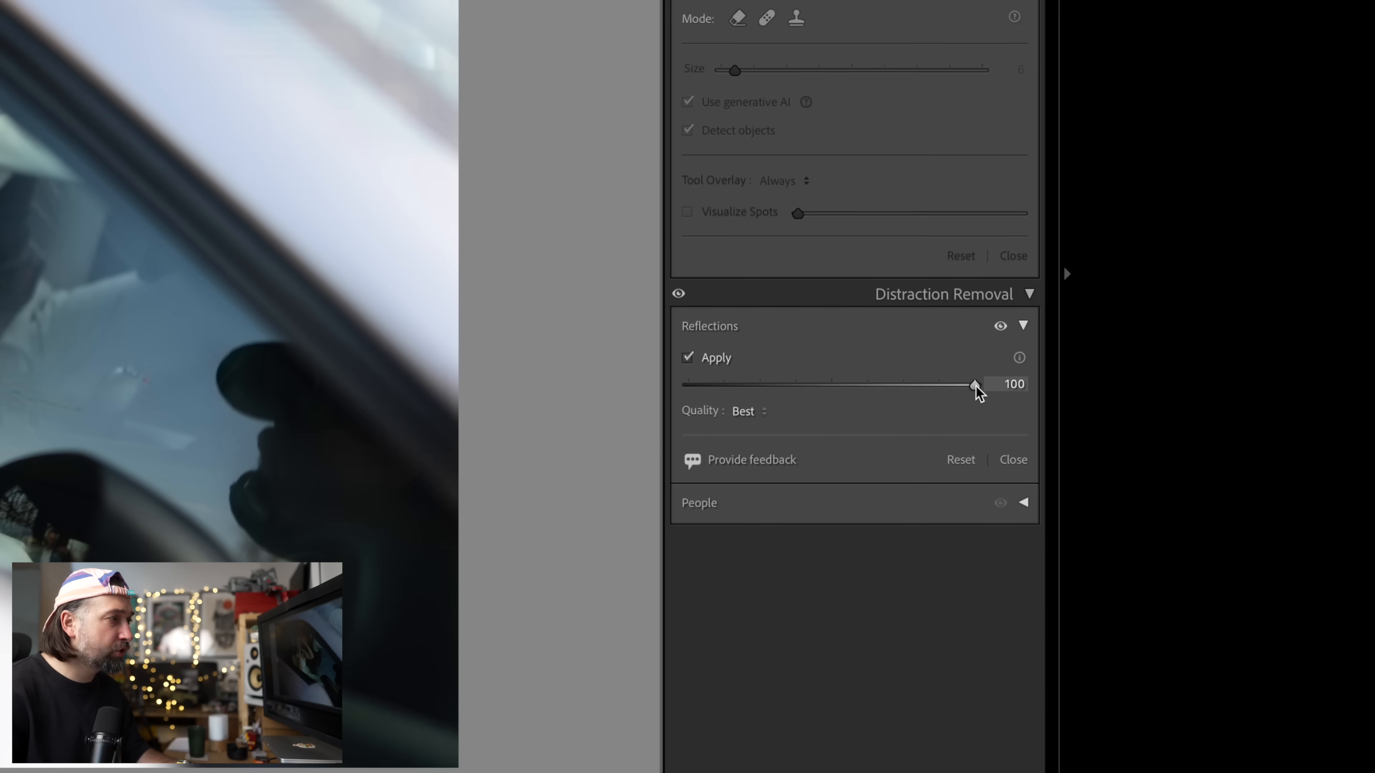
Compare the Reflections removal amount between 0 and 100, finally setting it to 80
left_click_drag(1324, 397, 1315, 397)
left_click_drag(957, 387, 896, 387)
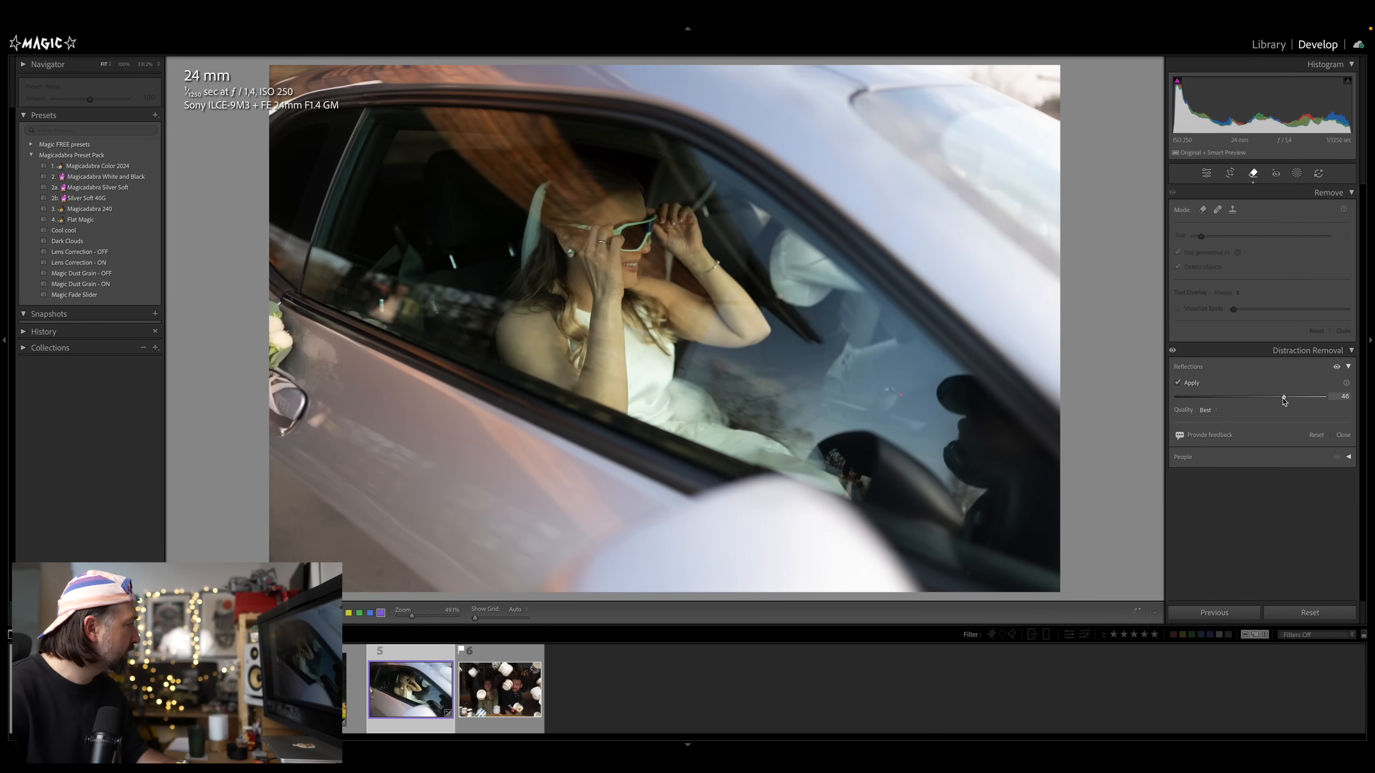
left_click_drag(1284, 400, 1161, 393)
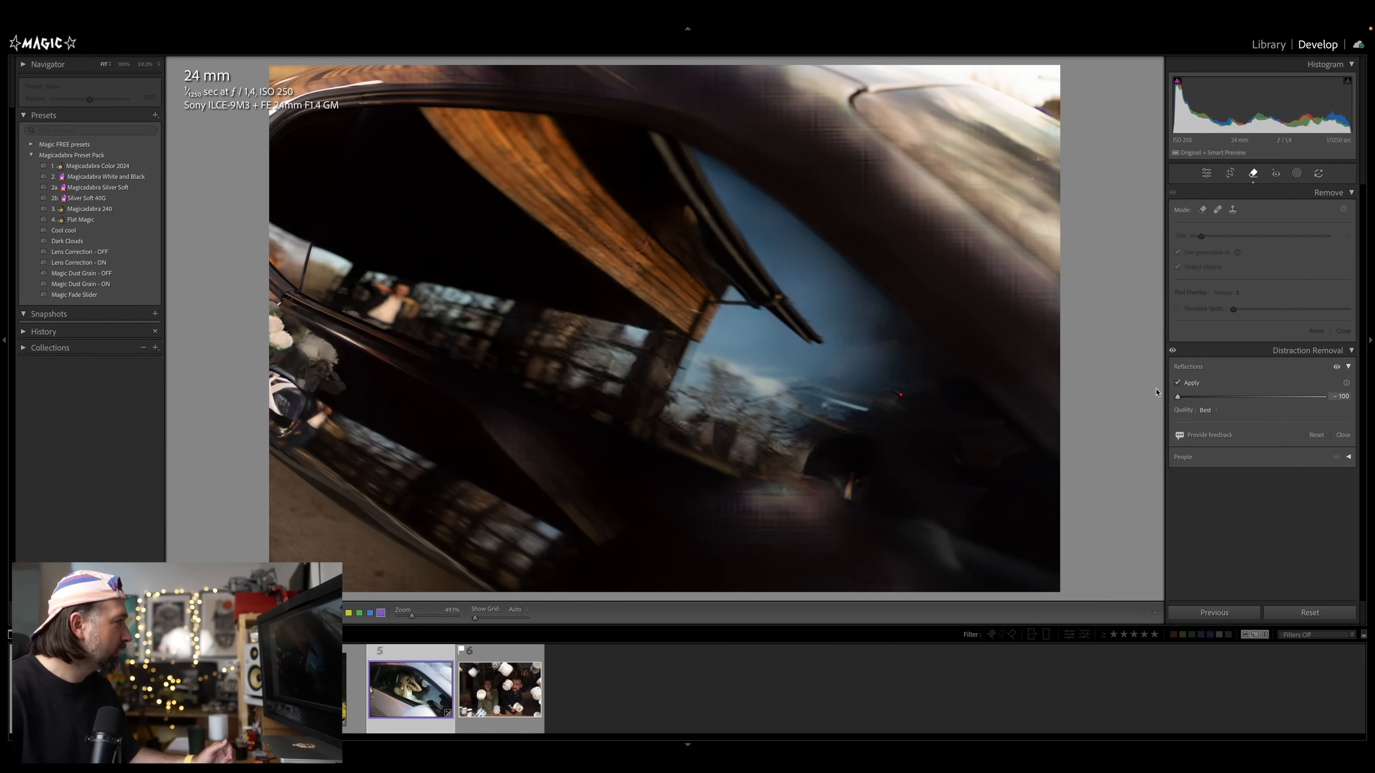
mouse_move(1156, 392)
left_mouse_down()
mouse_move(1273, 397)
mouse_move(1168, 399)
left_mouse_up()
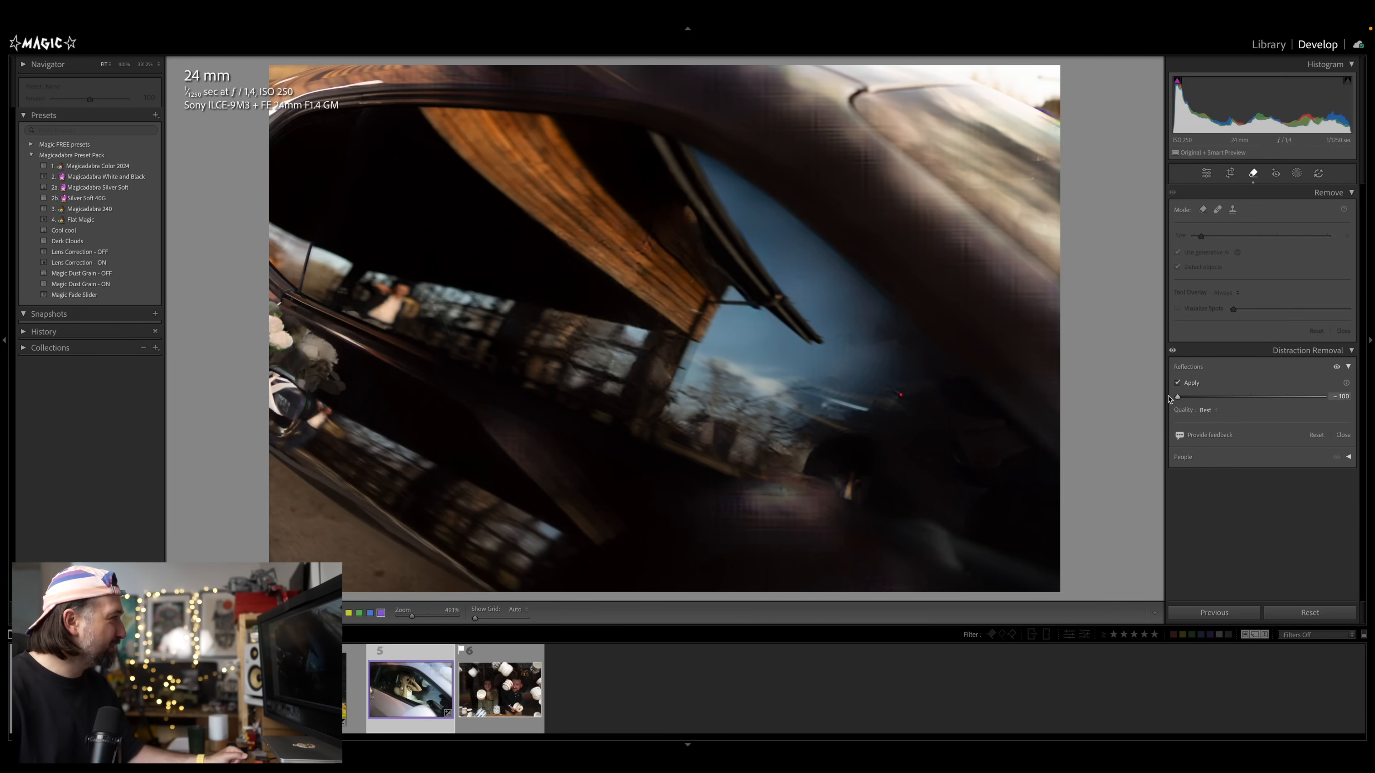
left_click_drag(1174, 399, 1298, 399)
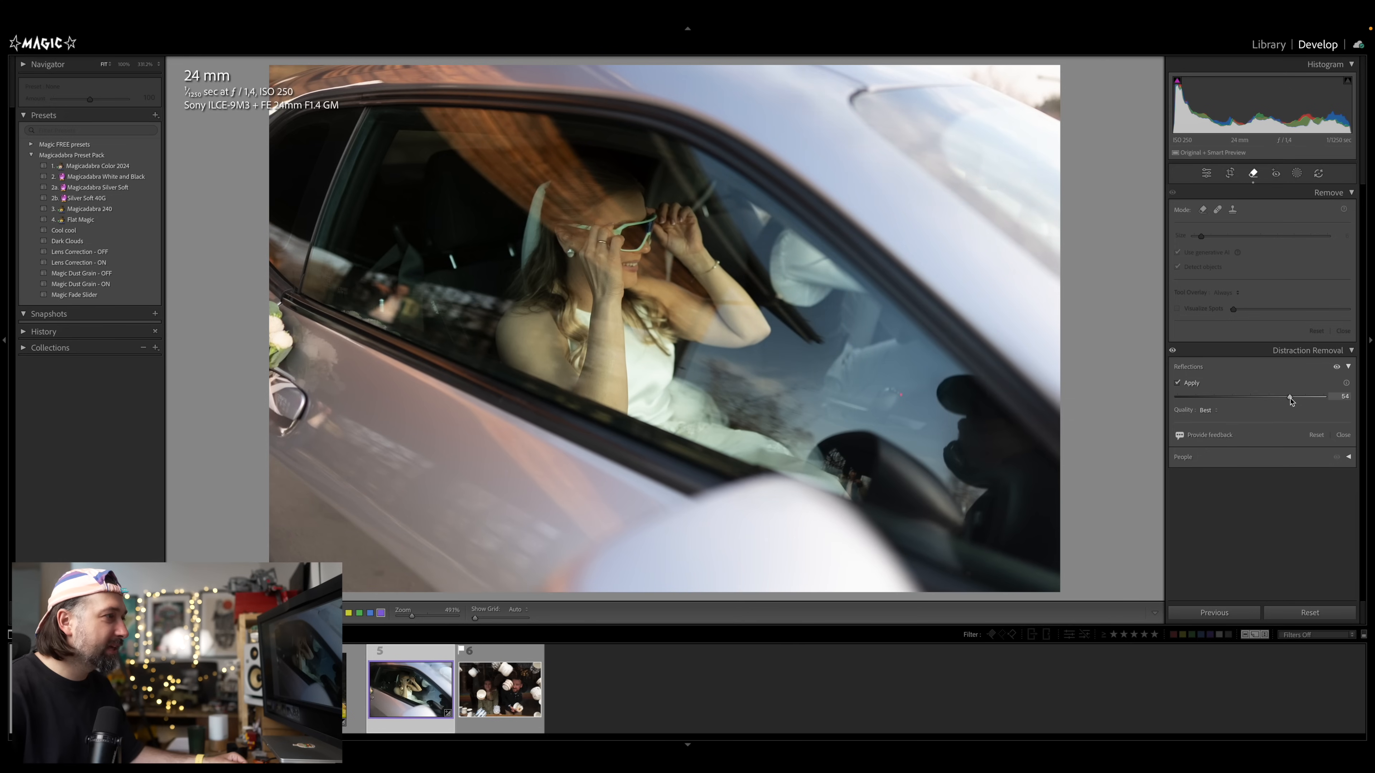
left_click_drag(1291, 401, 1334, 399)
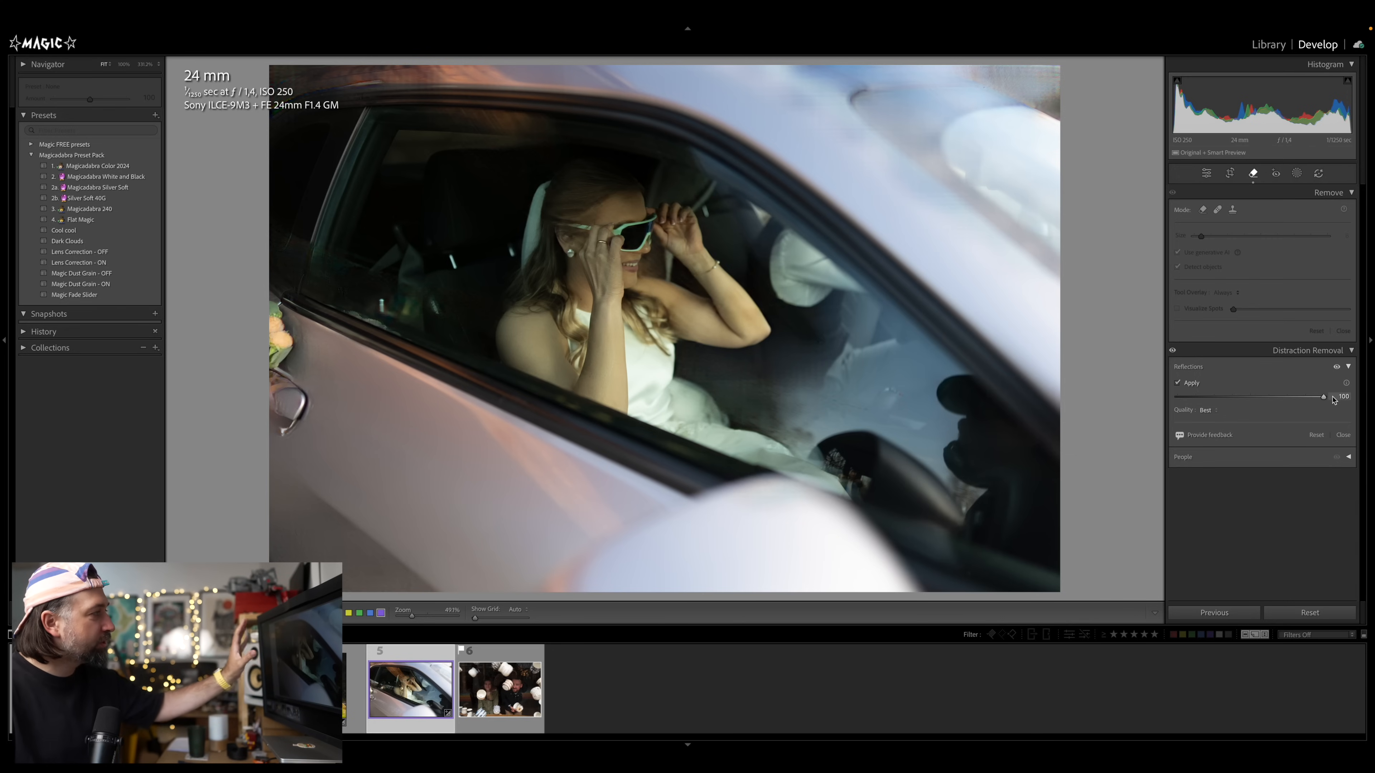
left_click_drag(1332, 399, 1297, 400)
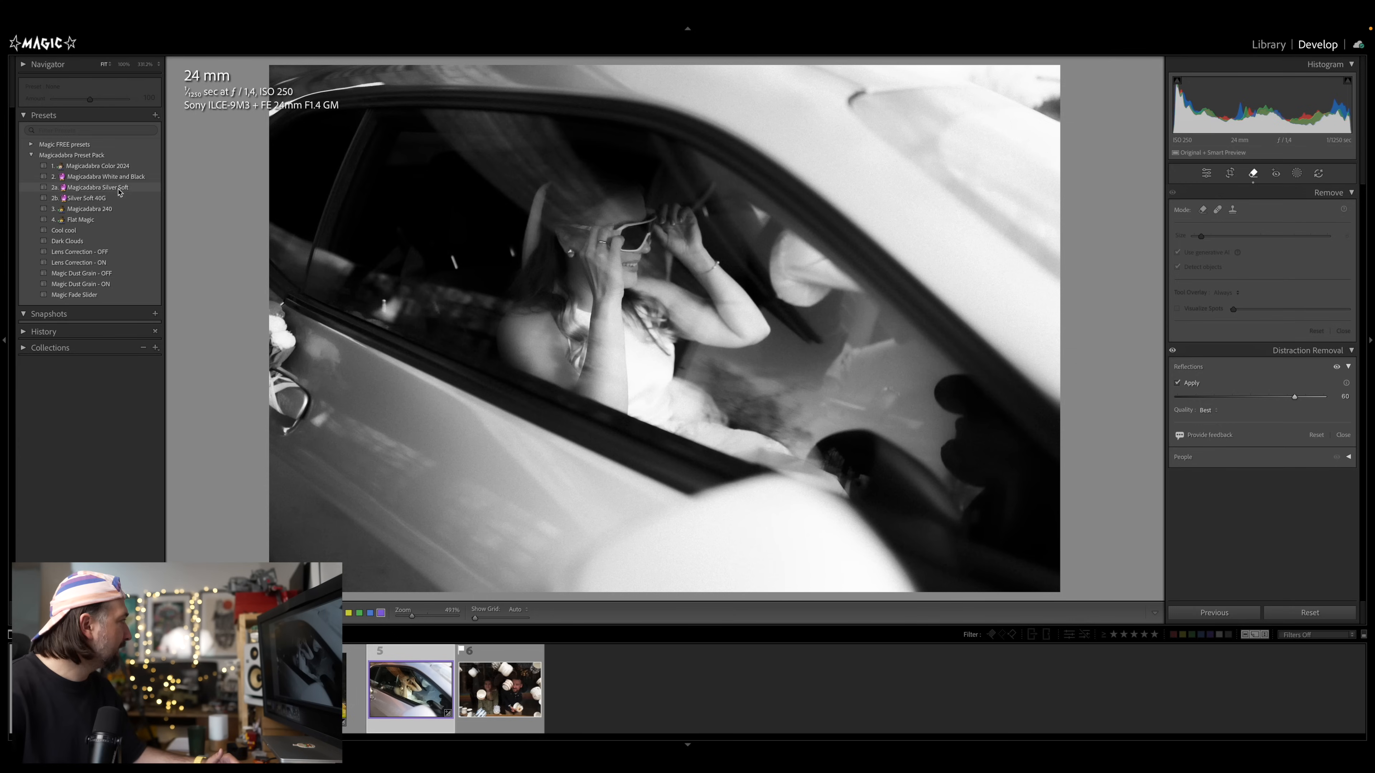
Apply the Silver Soft 40G preset to the car photo and nudge the exposure
left_click(119, 197)
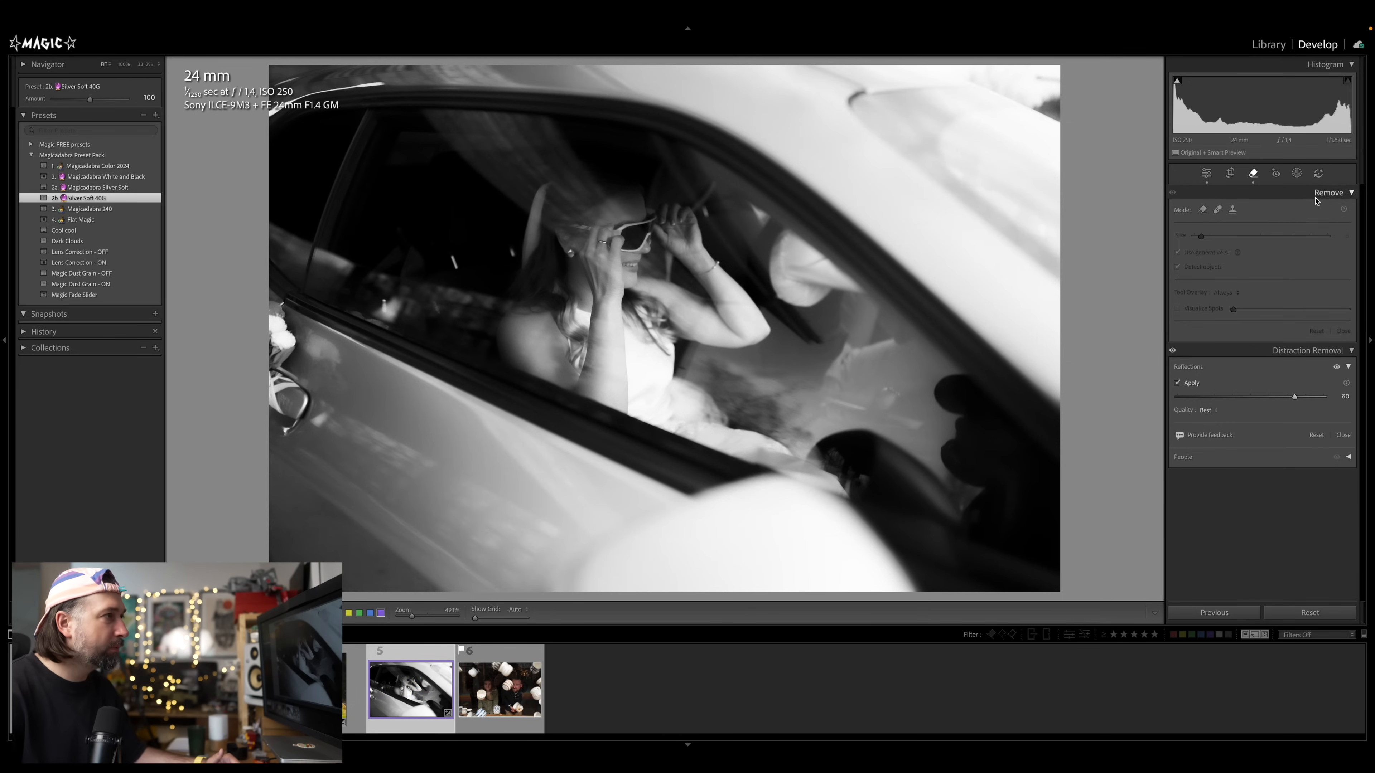
left_click(1208, 176)
left_click_drag(1237, 327, 1266, 301)
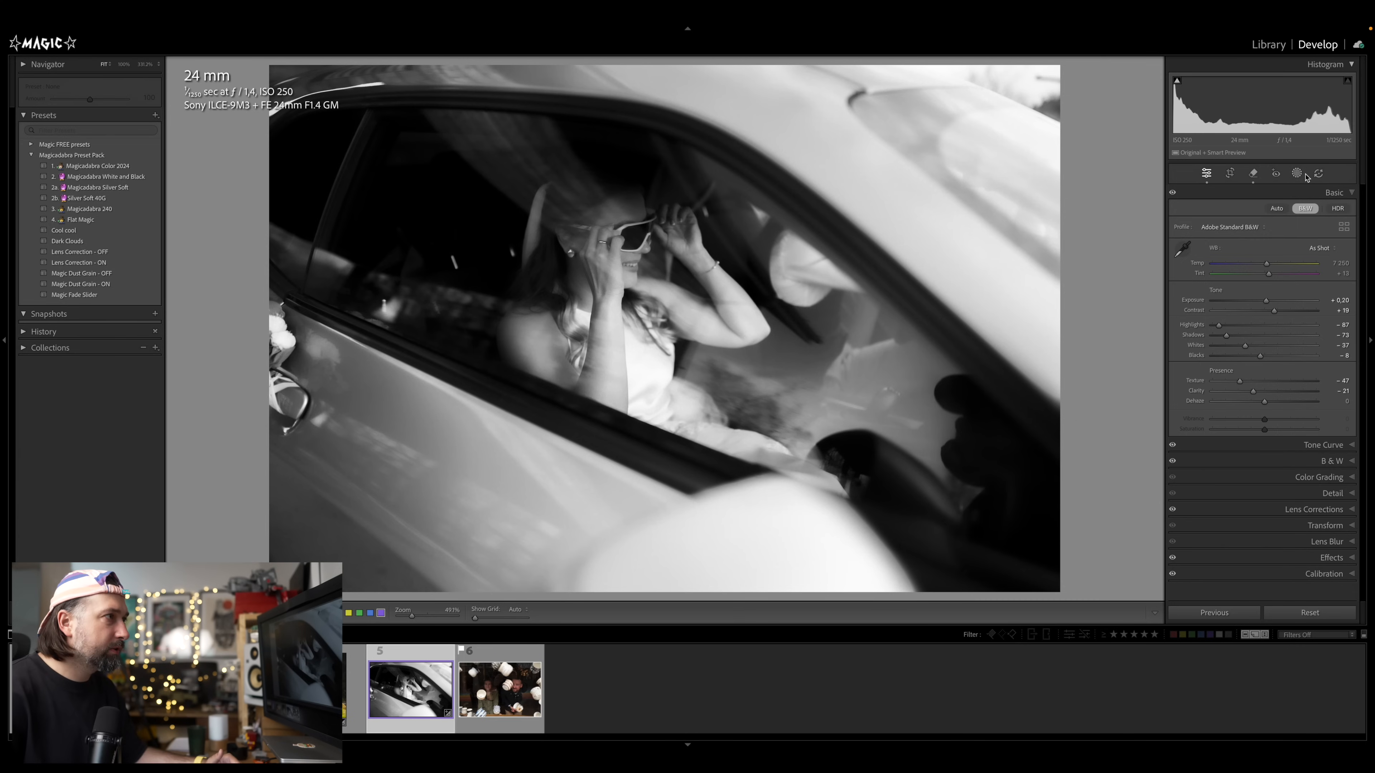
Draw a radial gradient mask over the bride in the car, invert it, and slightly adjust its exposure
left_click(1305, 175)
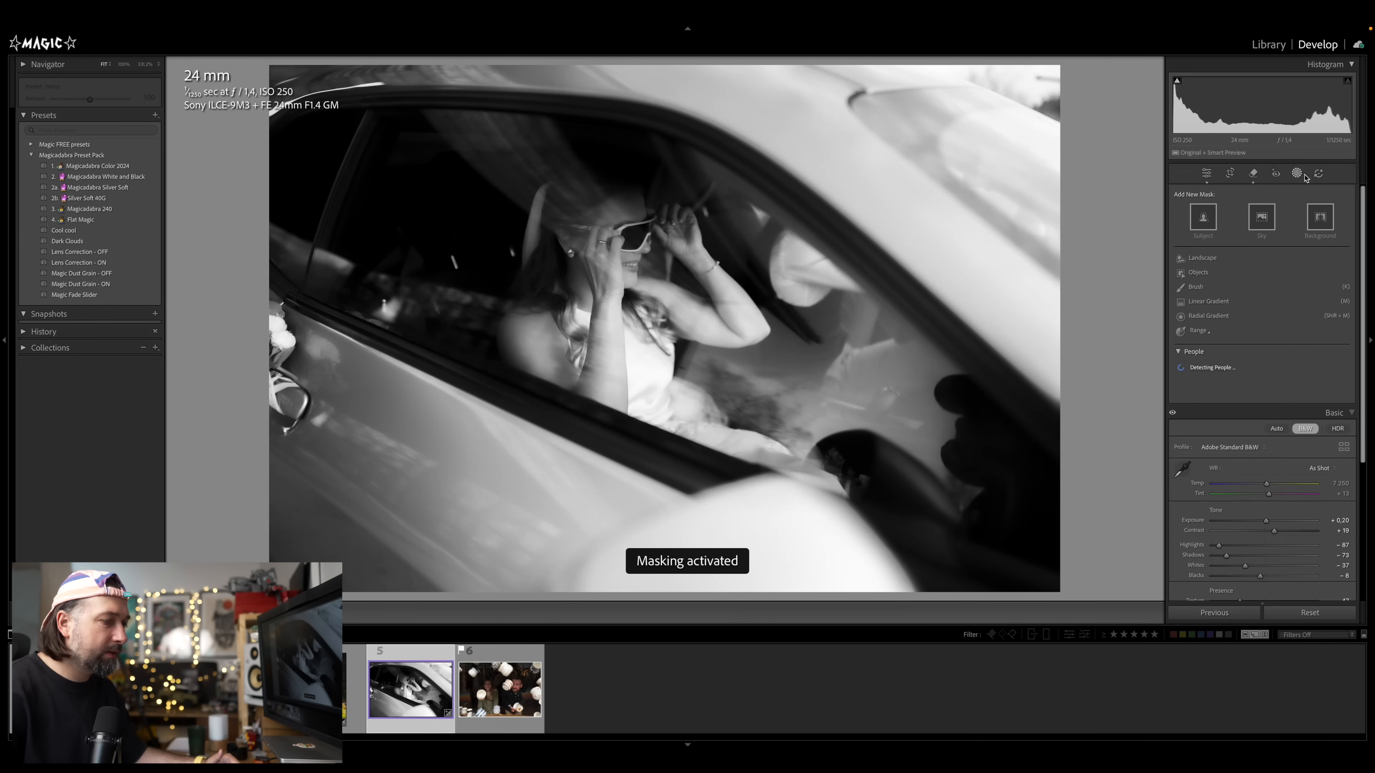
left_click(1208, 316)
left_click_drag(589, 268, 897, 129)
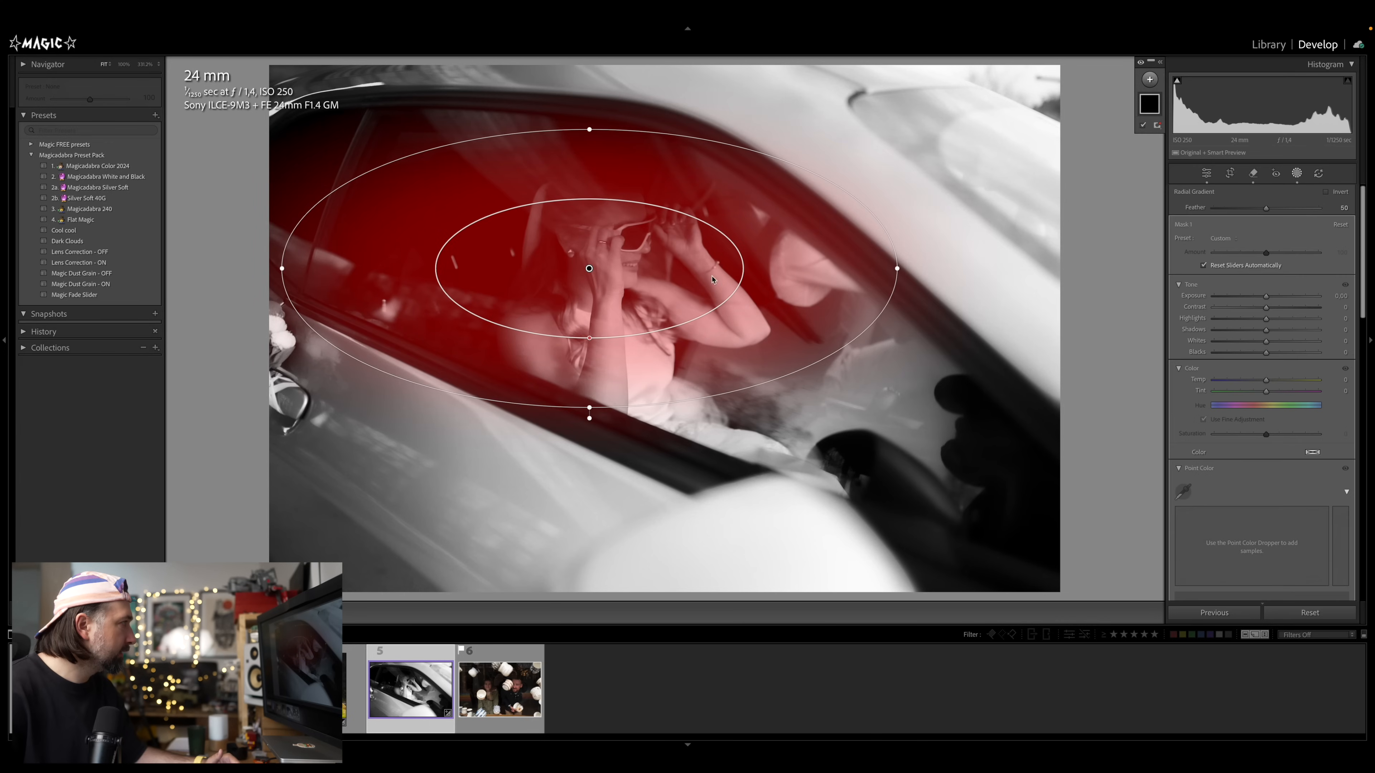
left_click_drag(591, 274, 609, 268)
left_click_drag(607, 415, 562, 406)
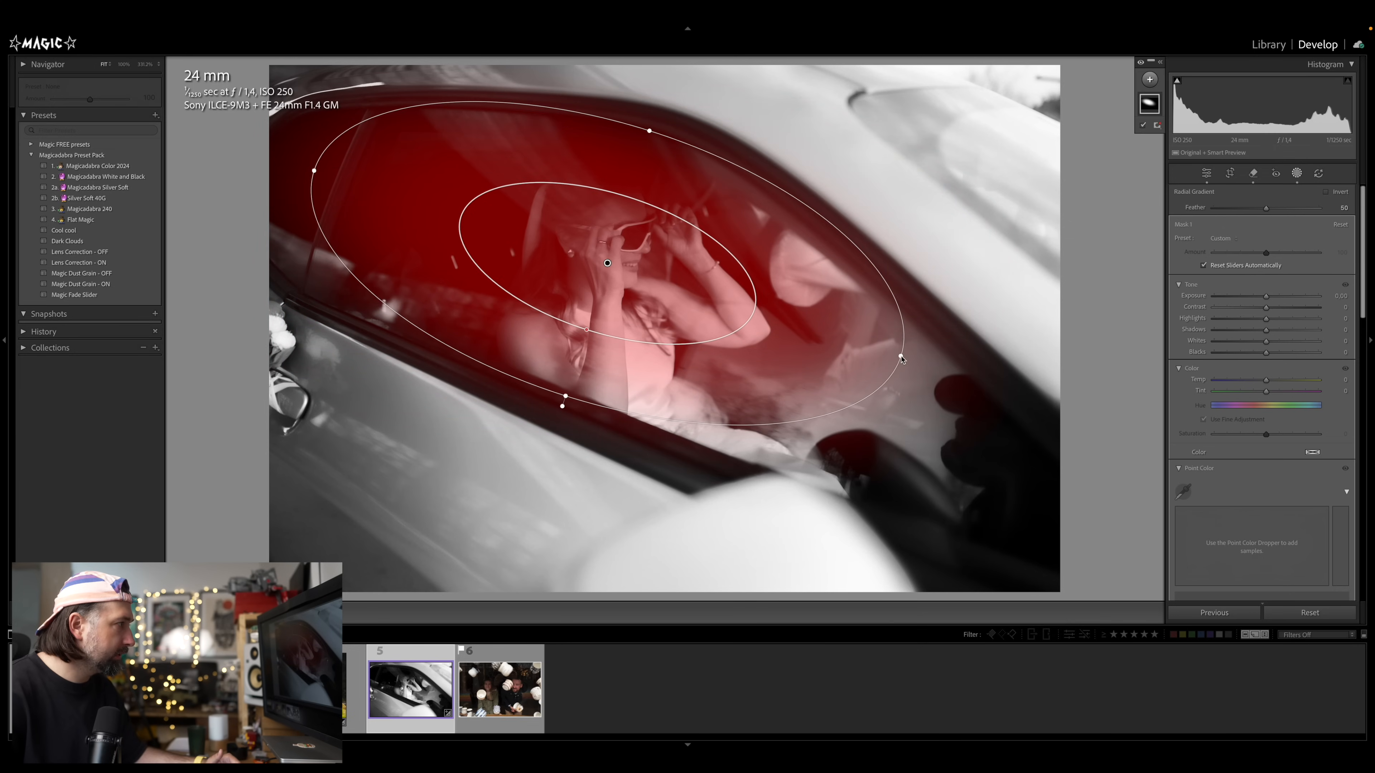
left_click_drag(901, 357, 1034, 350)
left_click(1325, 191)
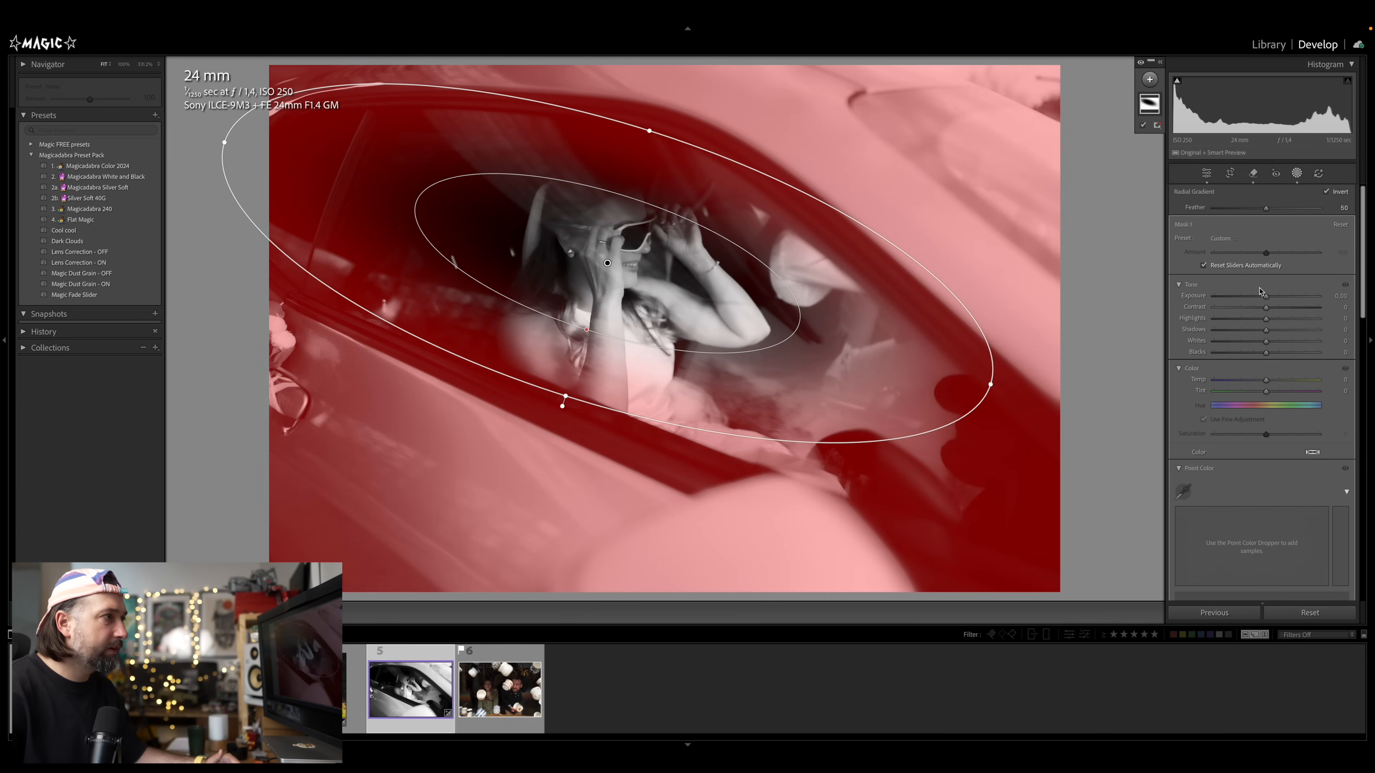
mouse_move(1262, 301)
left_mouse_down()
mouse_move(1234, 319)
mouse_move(1259, 301)
left_mouse_up()
key("d")
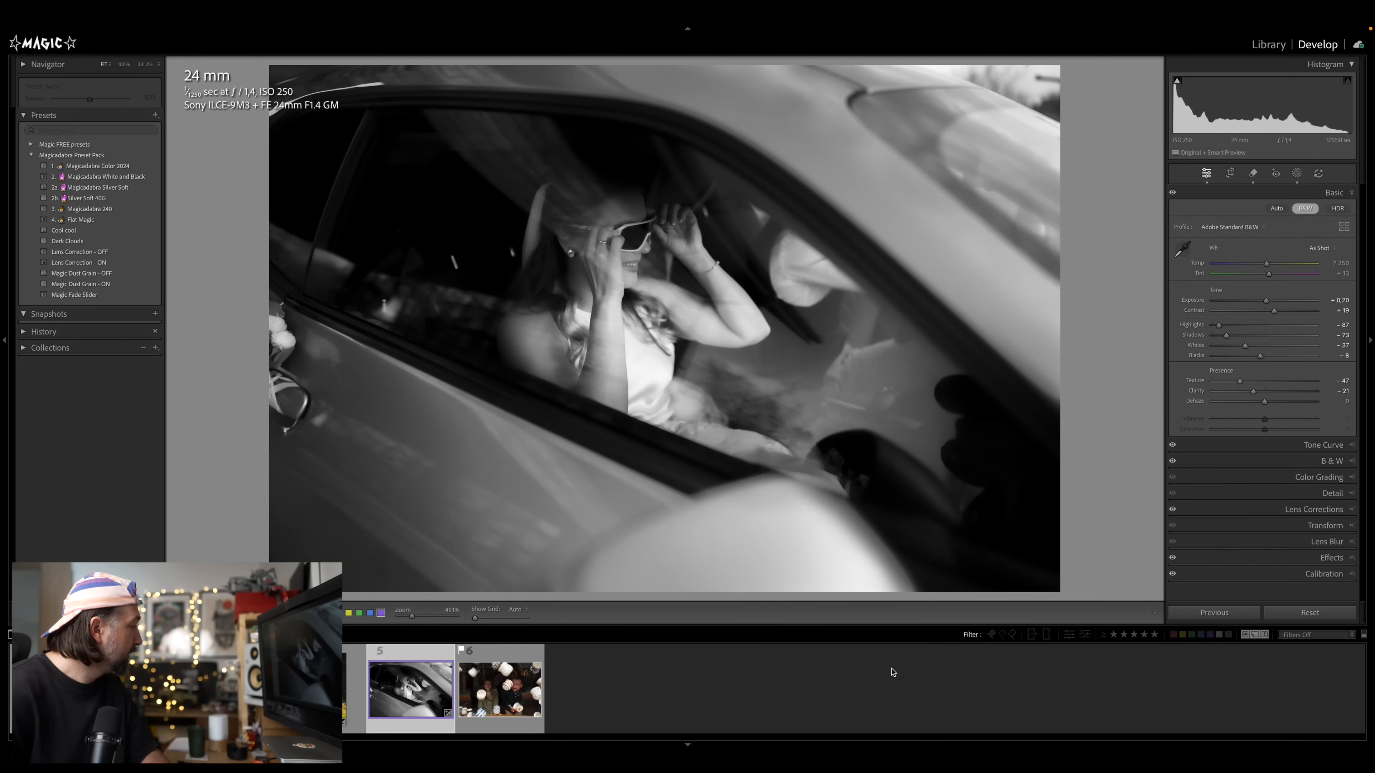
Open the flying mugs photo and set the Reflections removal amount to 85
left_click(506, 689)
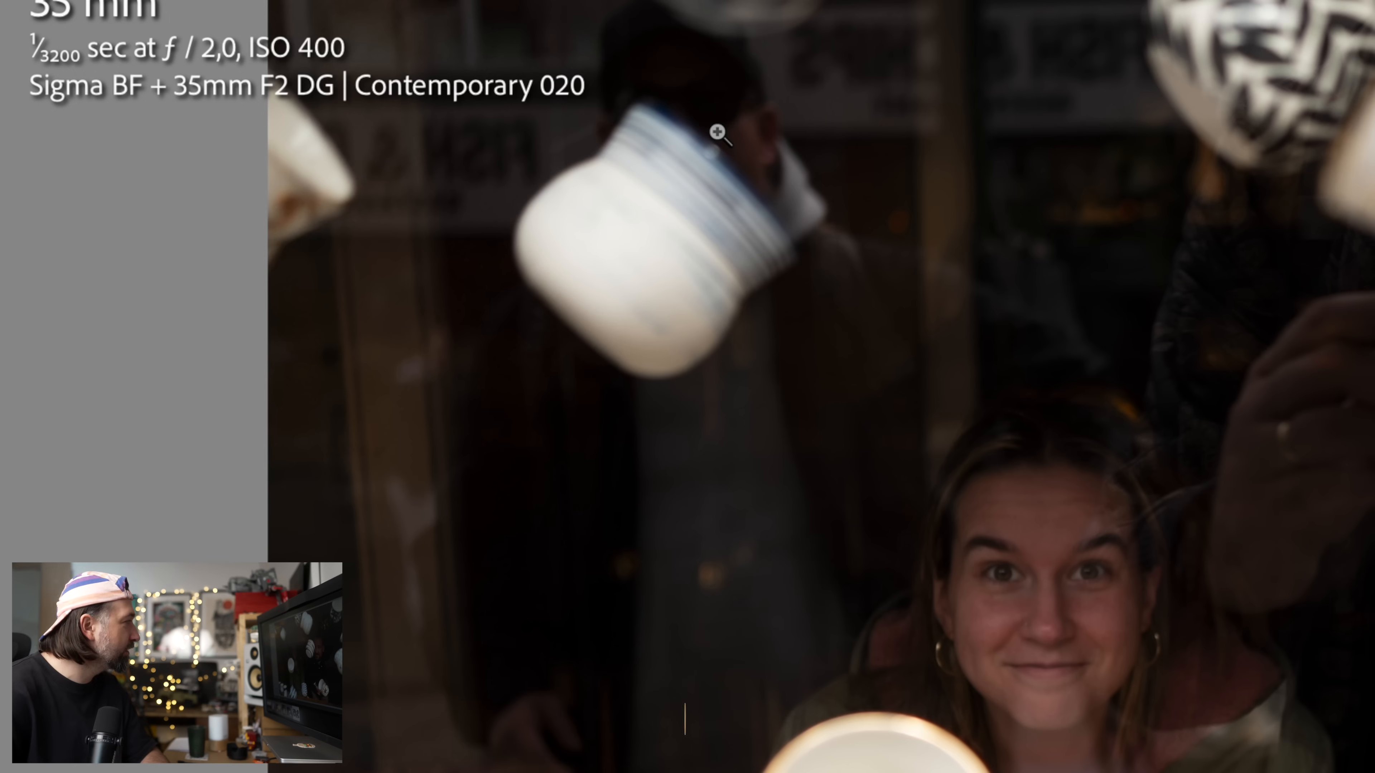
key("q")
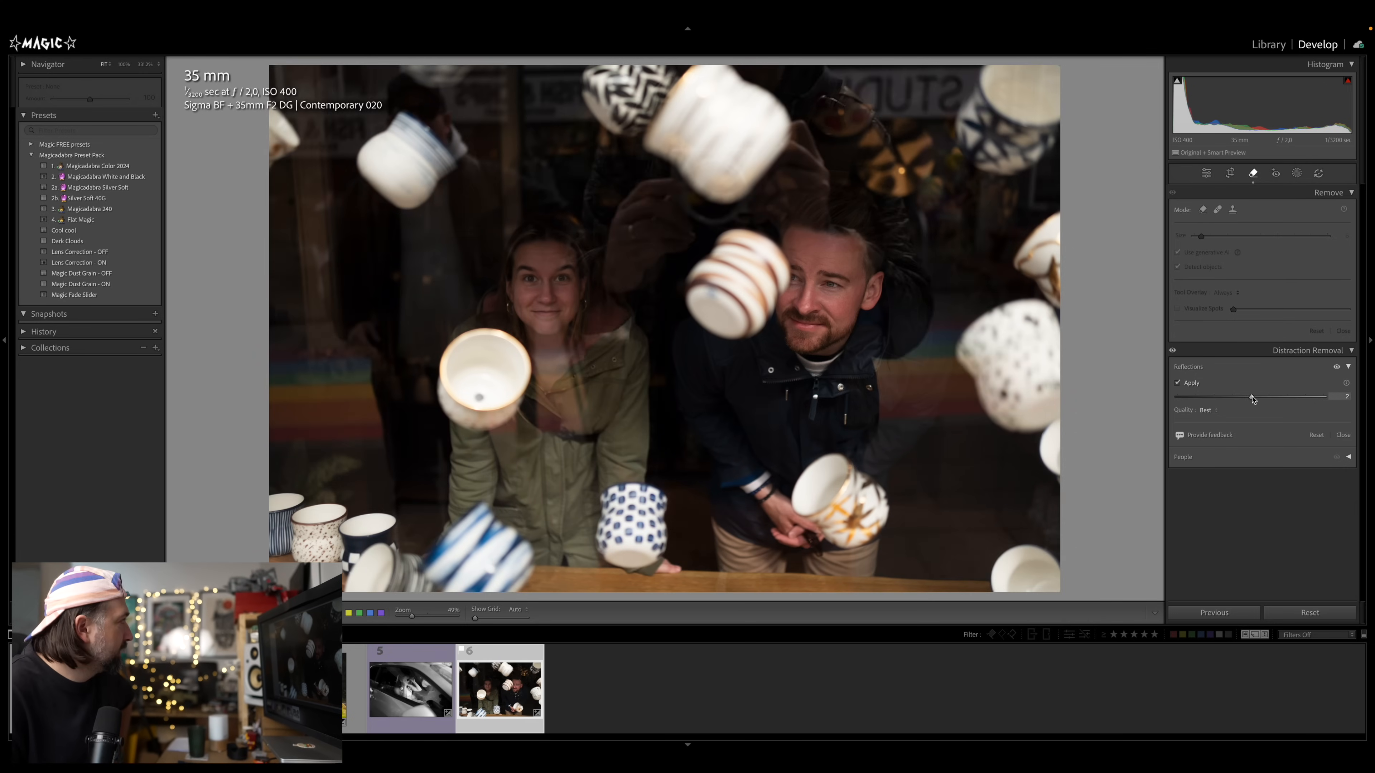
left_click_drag(1325, 397, 1279, 410)
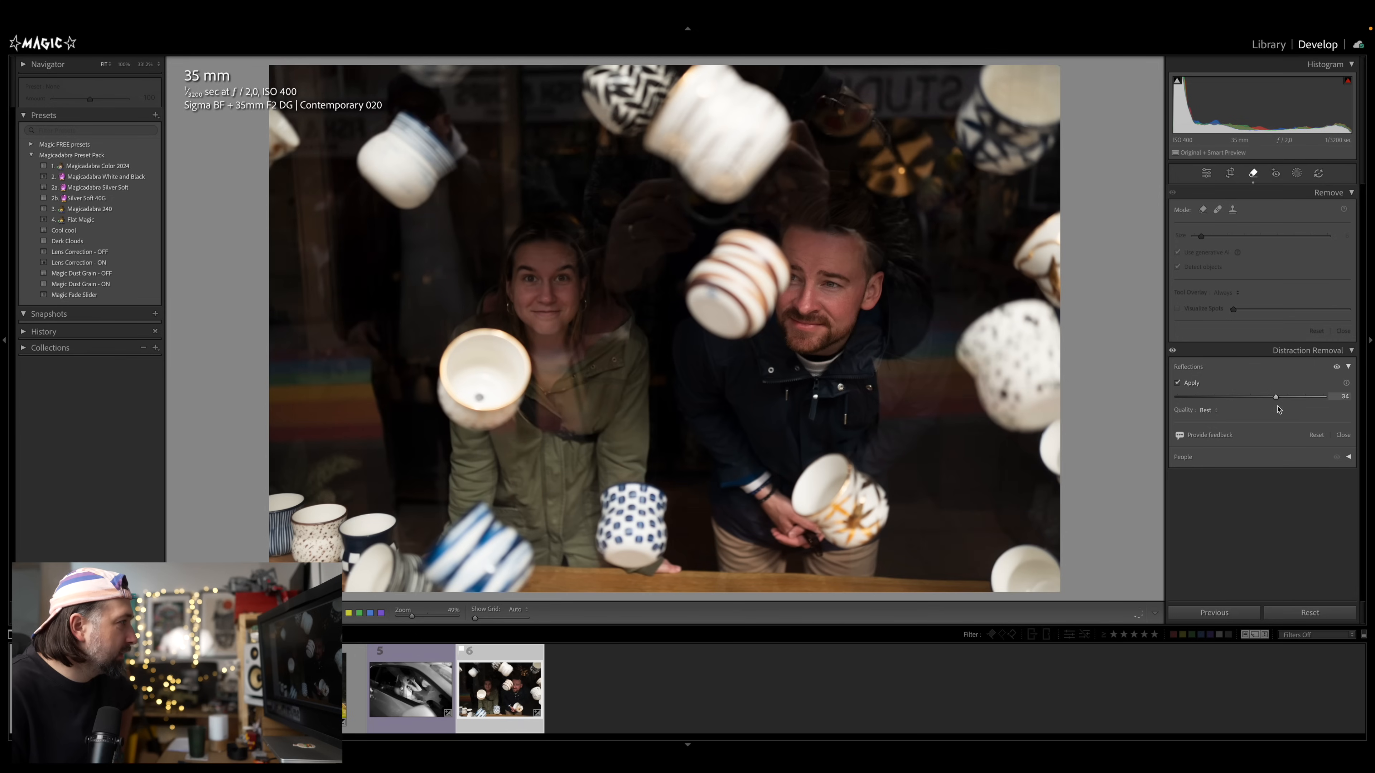
mouse_move(1304, 406)
left_mouse_down()
mouse_move(1323, 403)
mouse_move(1260, 399)
mouse_move(1295, 399)
left_mouse_up()
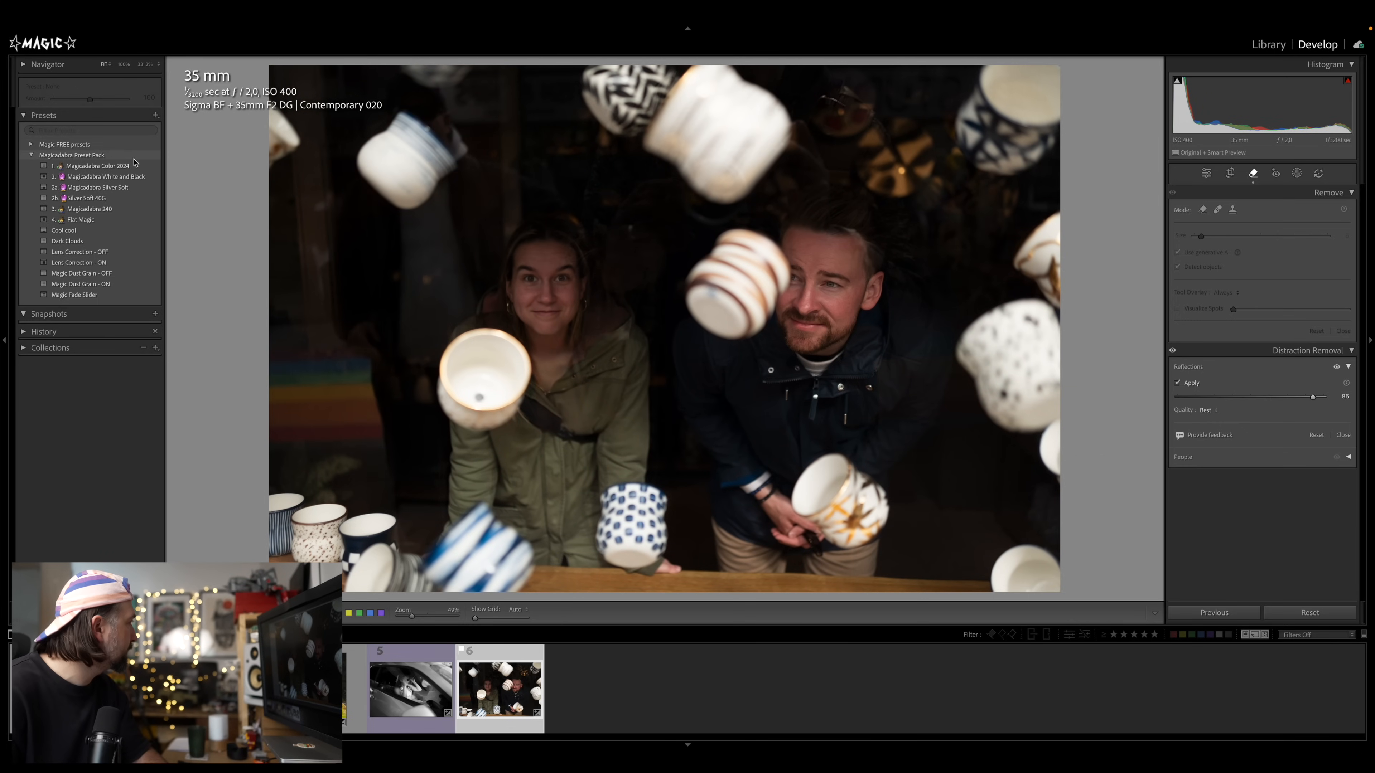
Apply the Magicadabra Color 2024 preset to the mugs photo and raise exposure to about +0.65
left_click(125, 166)
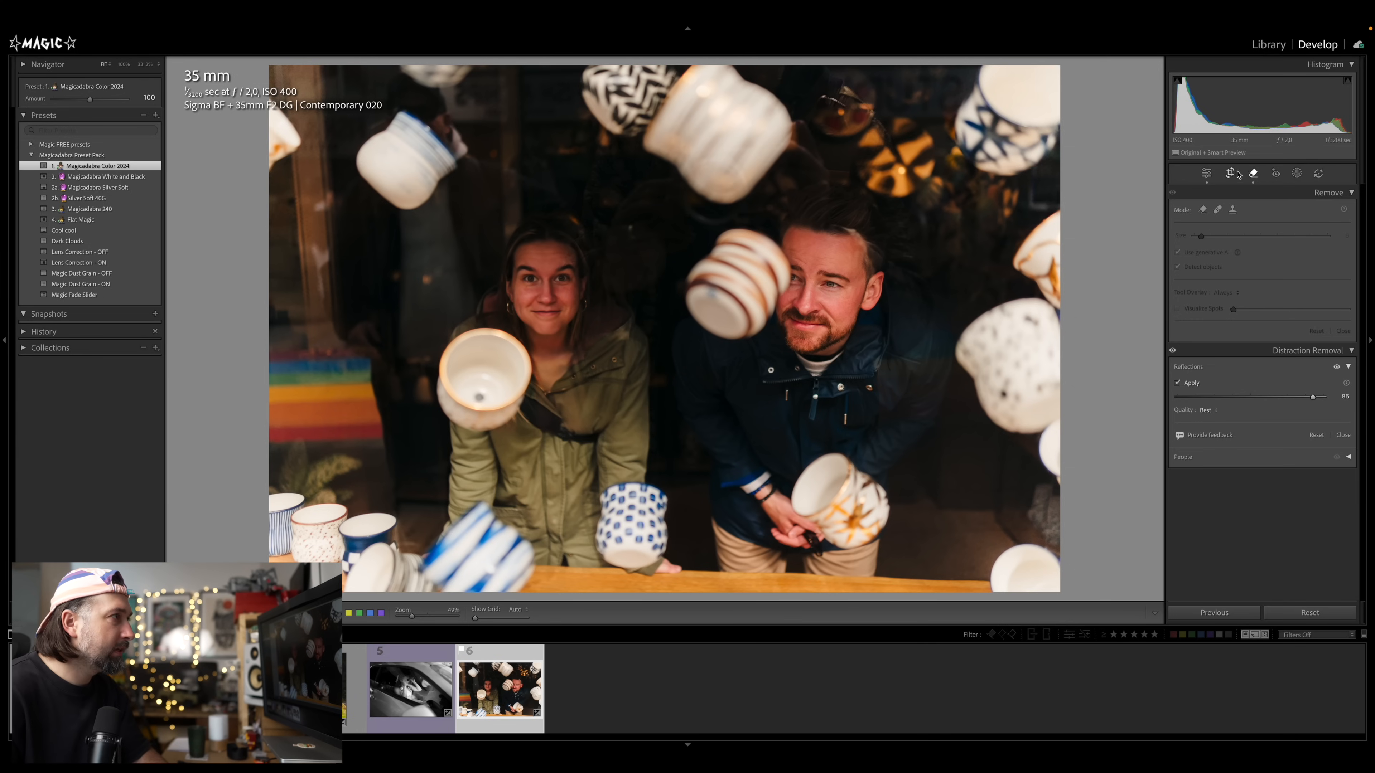
left_click(1207, 174)
left_click_drag(1253, 264, 1271, 304)
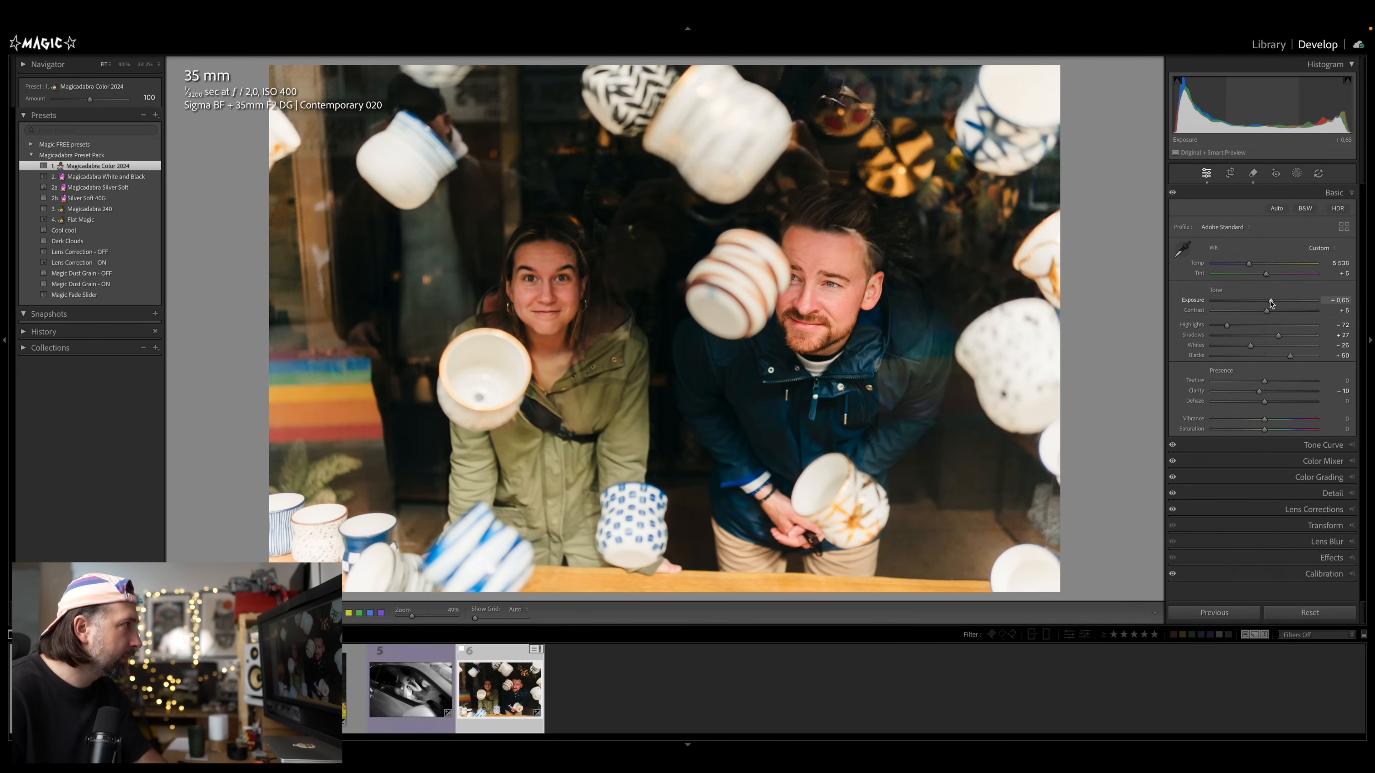
Review the crop overlay, then zoom in to 100% on the man's face to inspect the reflection removal
left_click(1230, 173)
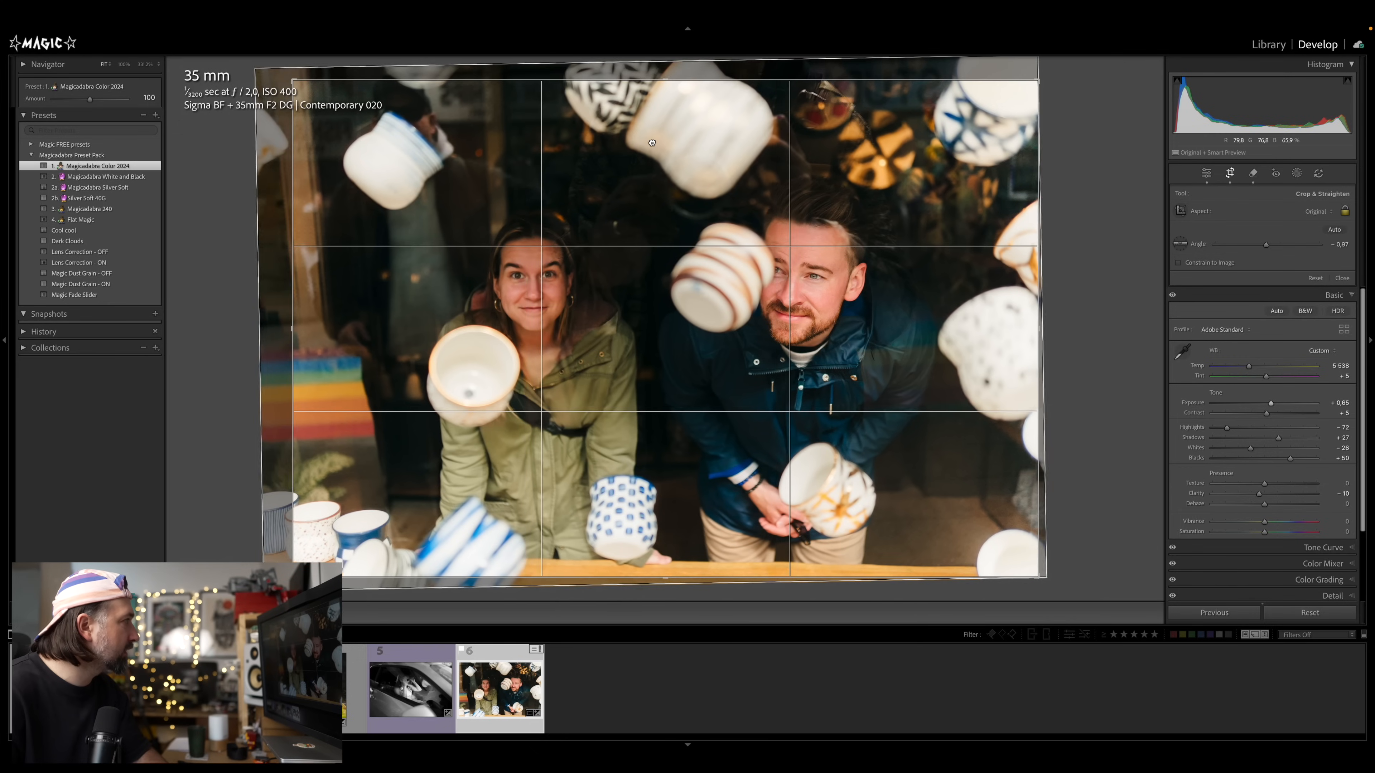
key("d")
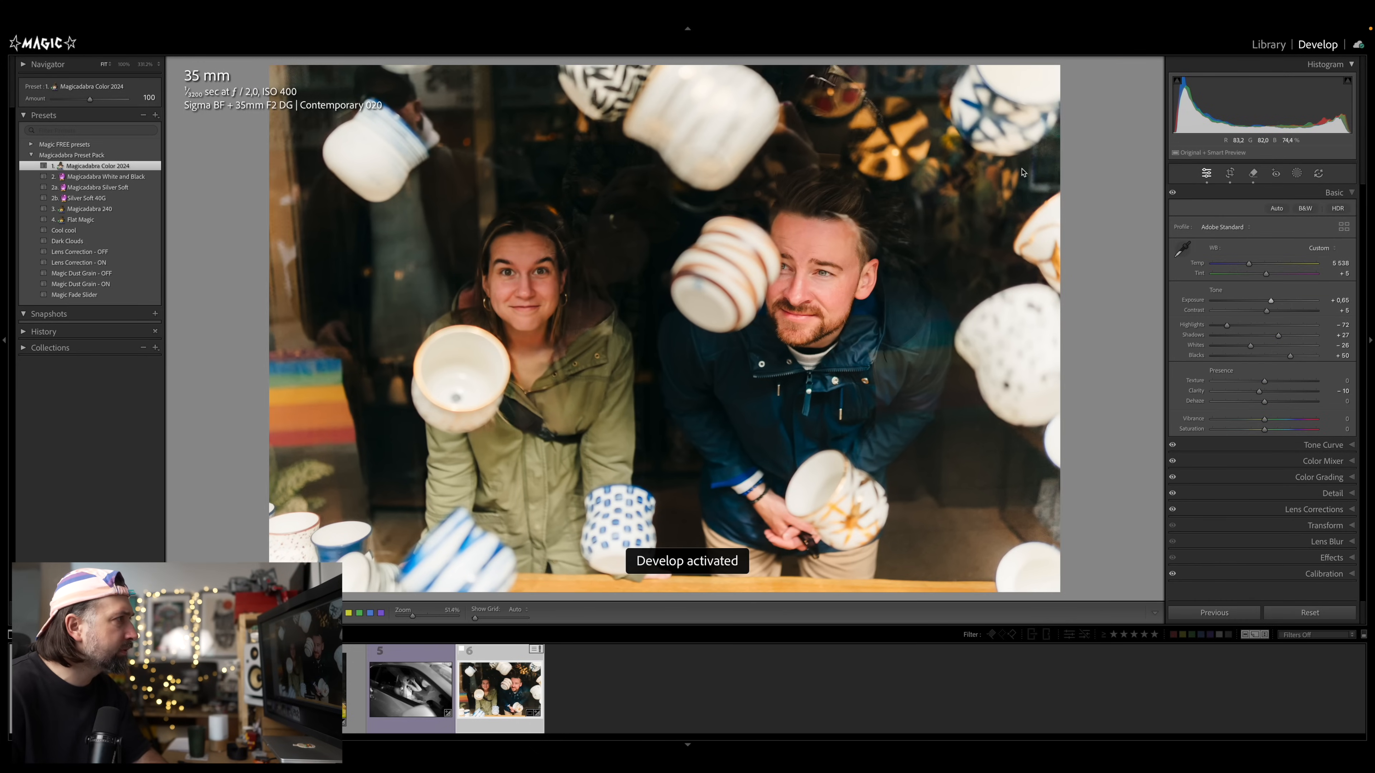
left_click(1053, 168)
left_click(977, 233)
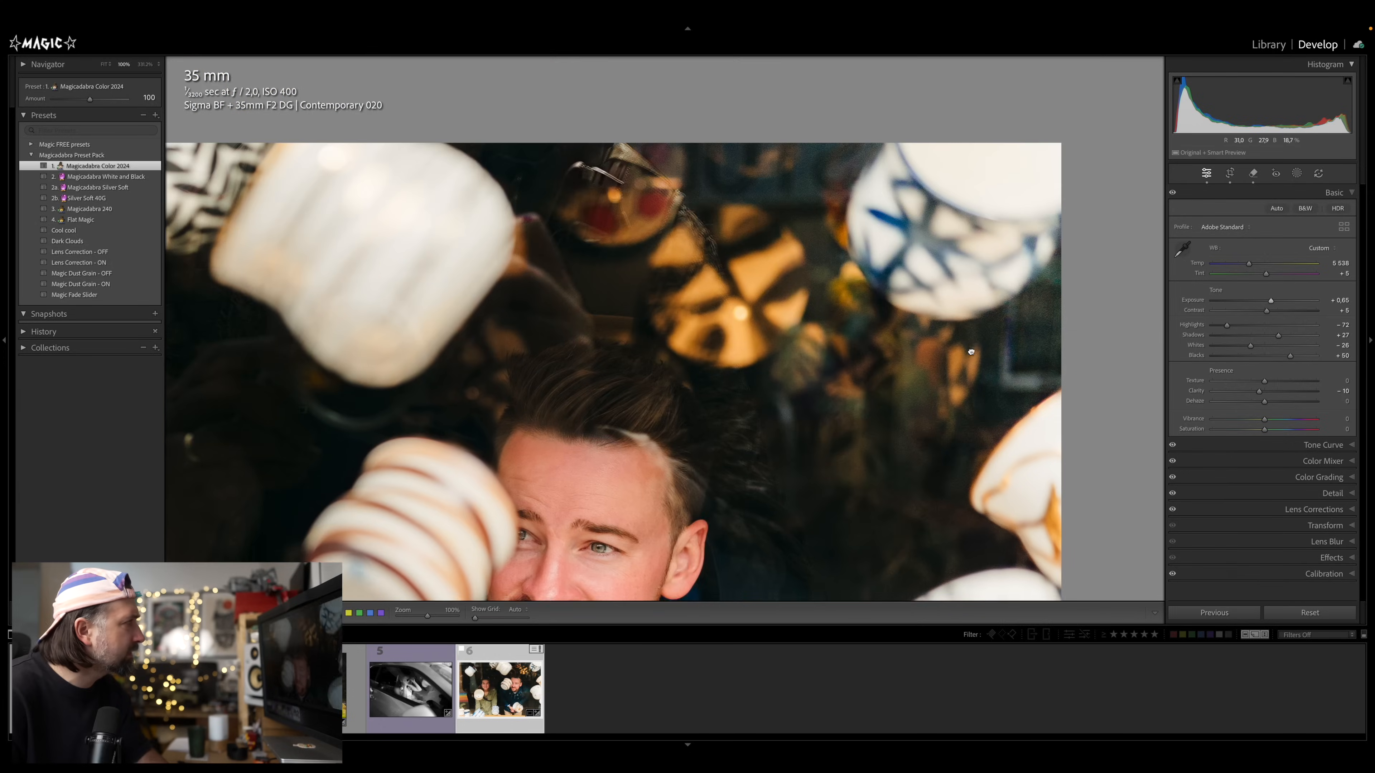